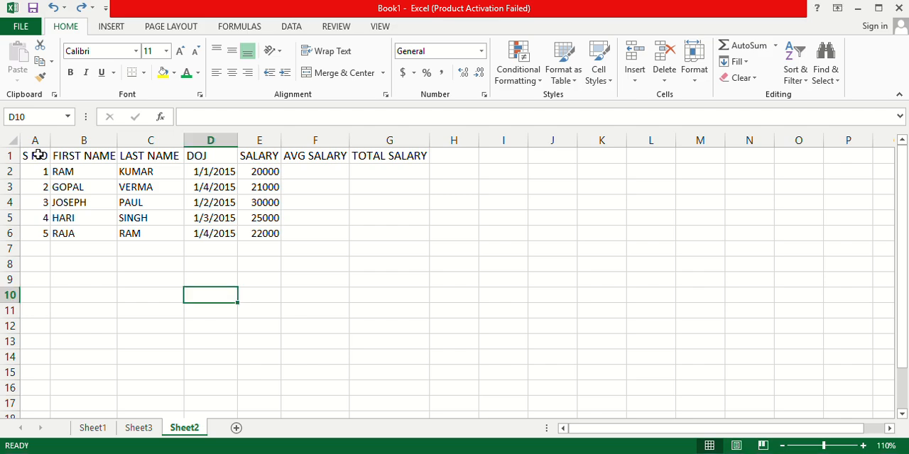
Make the header row A1:G1 bold.
left_click_drag(38, 155, 419, 145)
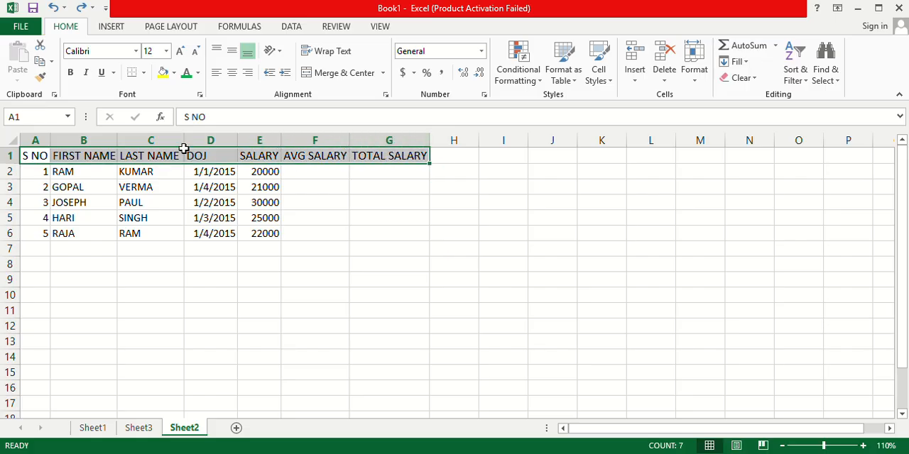
left_click(71, 75)
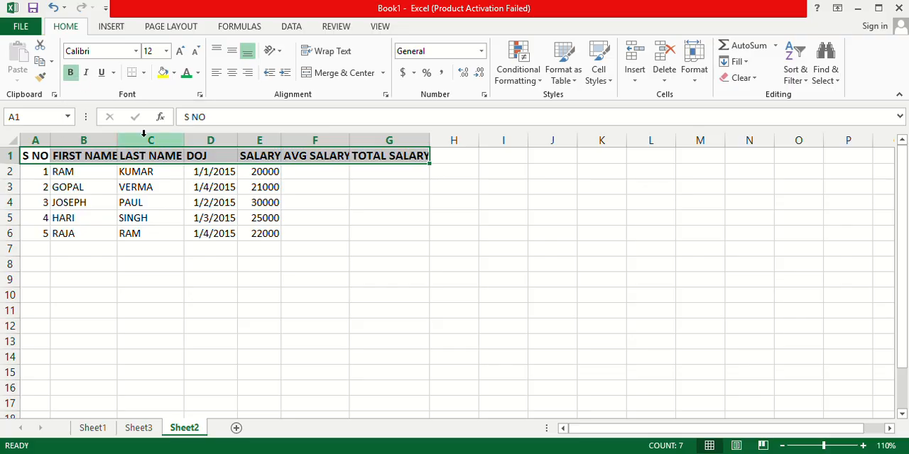
left_click(351, 261)
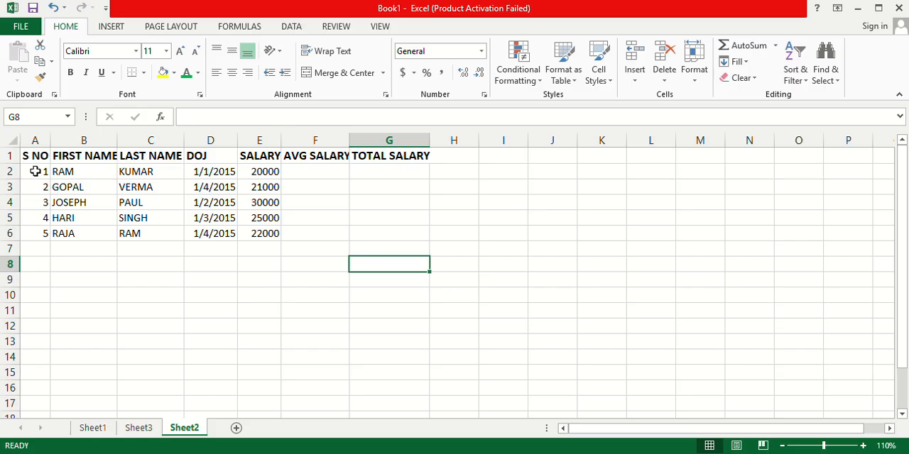
Center the employee data in A2:E6 and the headers in A1:G1 horizontally.
left_click_drag(34, 171, 274, 235)
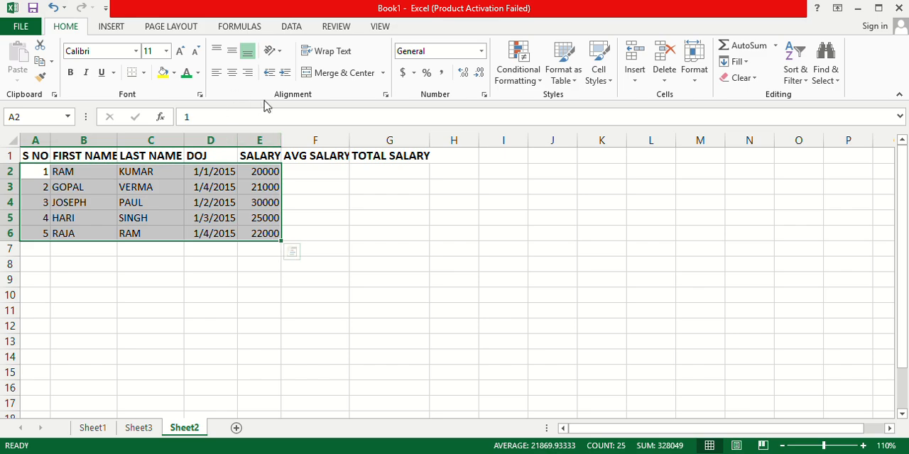
left_click(232, 73)
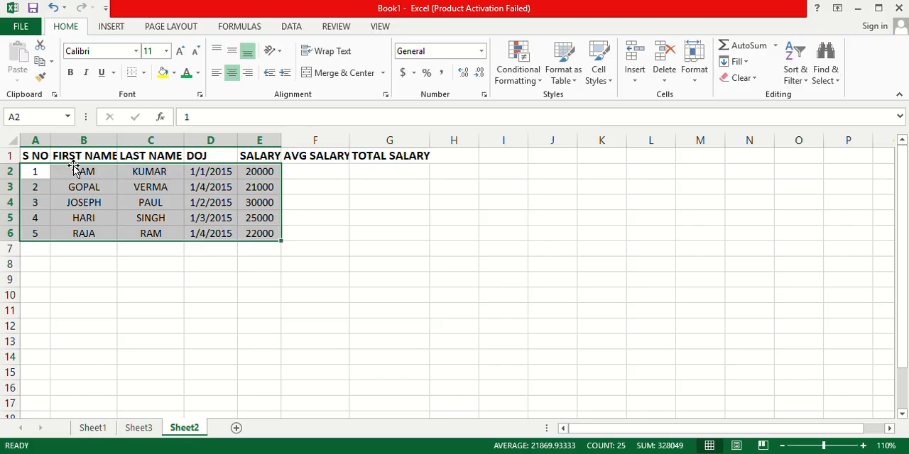
left_click_drag(34, 152, 400, 155)
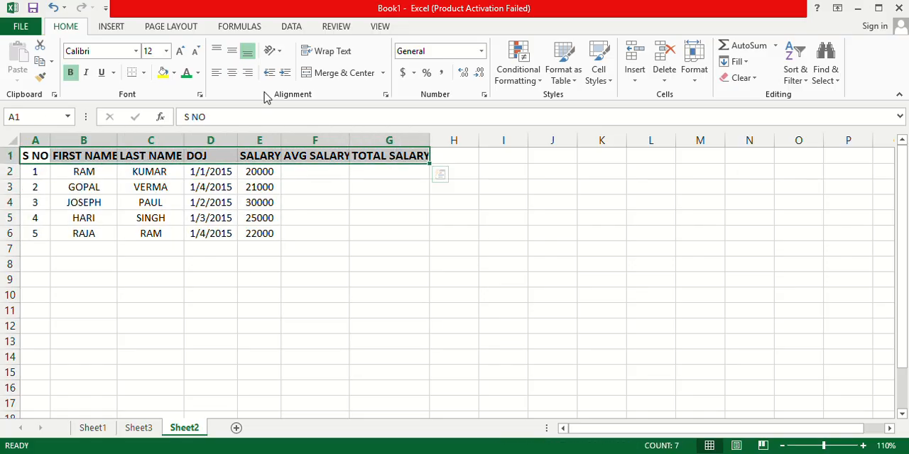
left_click(231, 73)
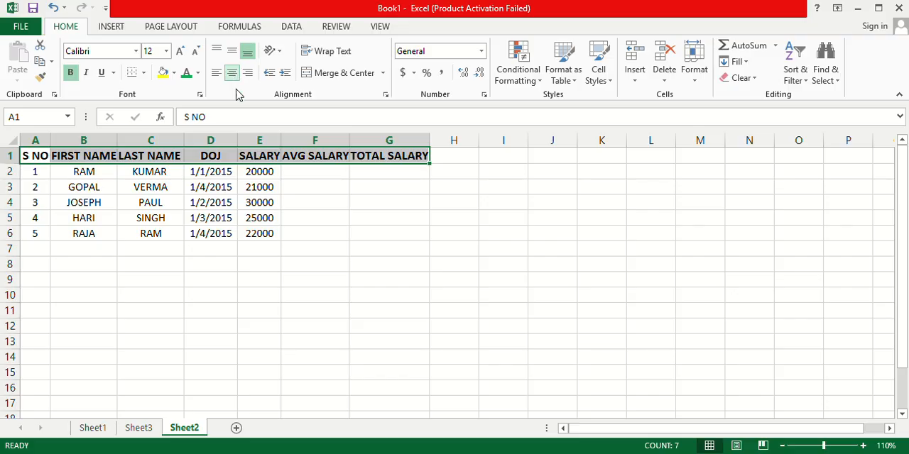
AutoFit the widths of columns B, C, D and E to their contents.
double_click(116, 140)
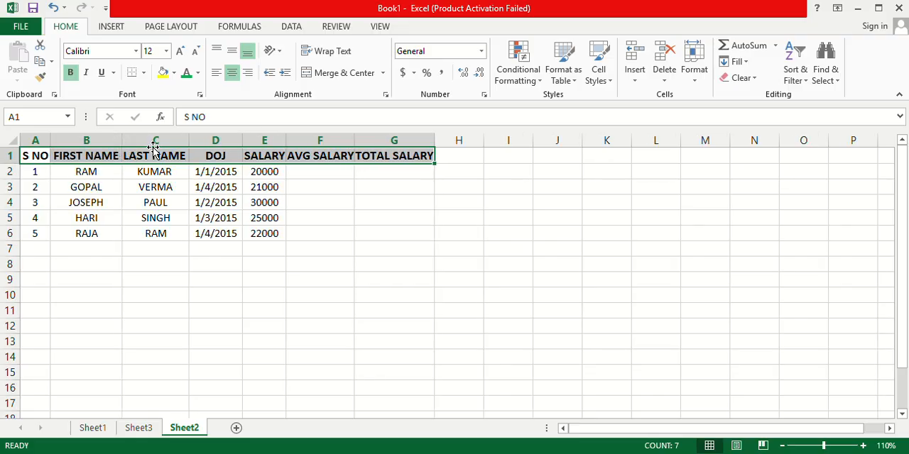
double_click(191, 138)
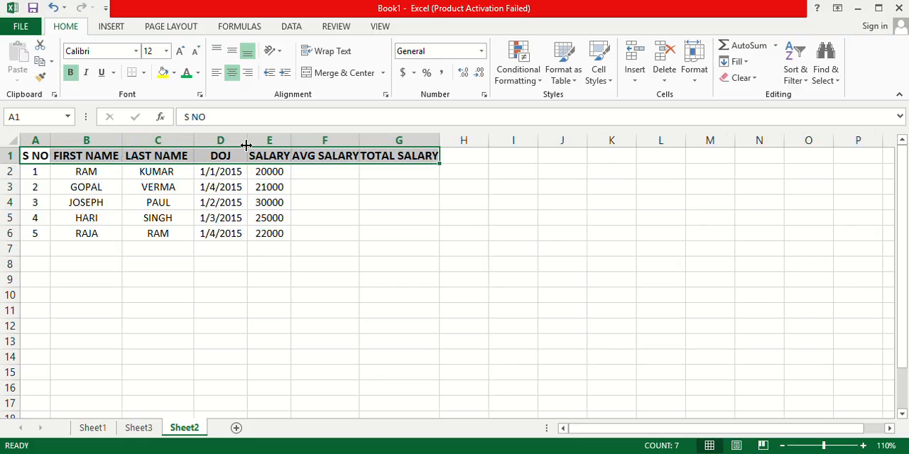
double_click(247, 138)
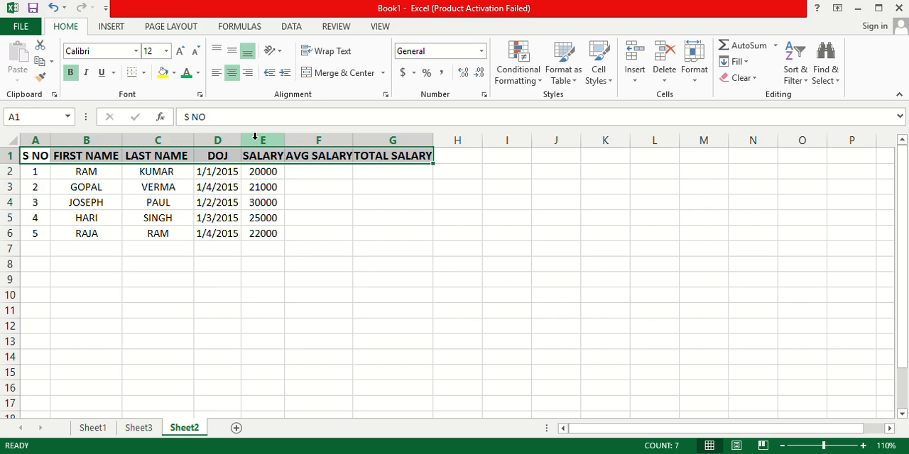
double_click(287, 139)
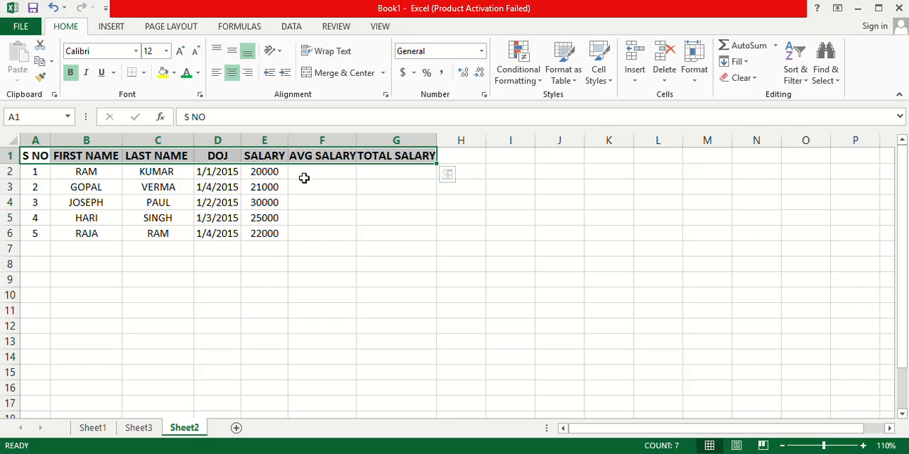
Enter the formula =AVERAGE(E2,E2:E6) in cell F2 under AVG SALARY.
left_click(313, 173)
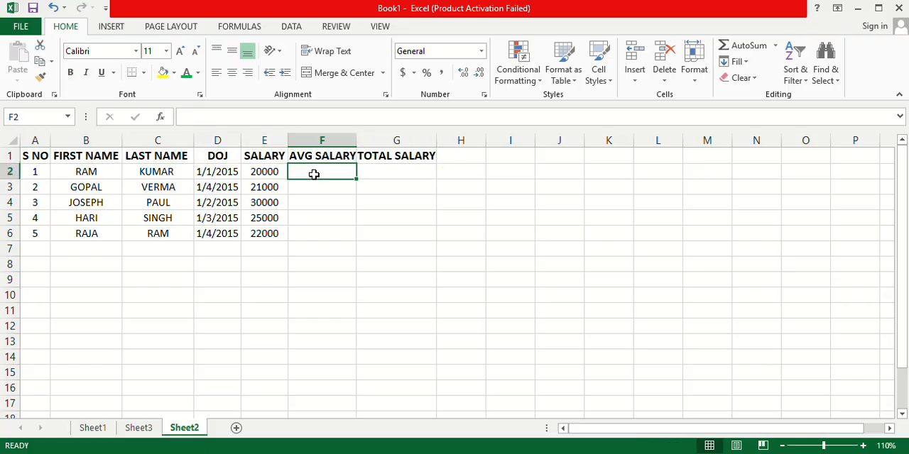
type("=")
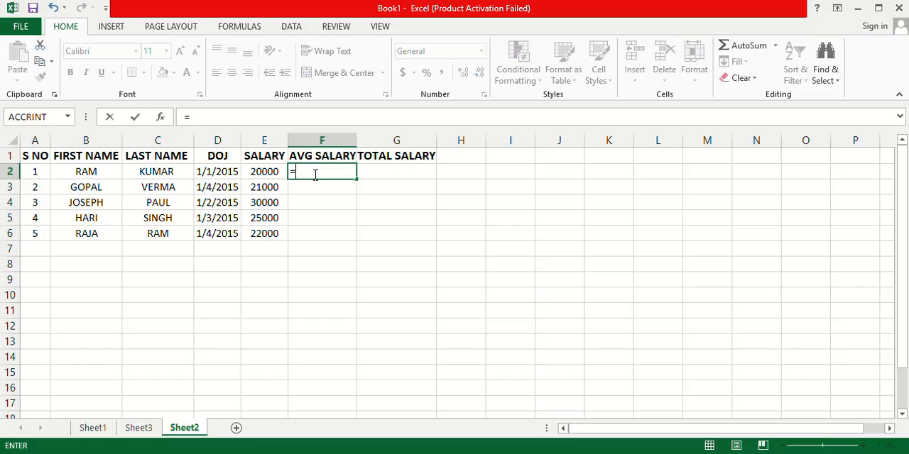
type("av")
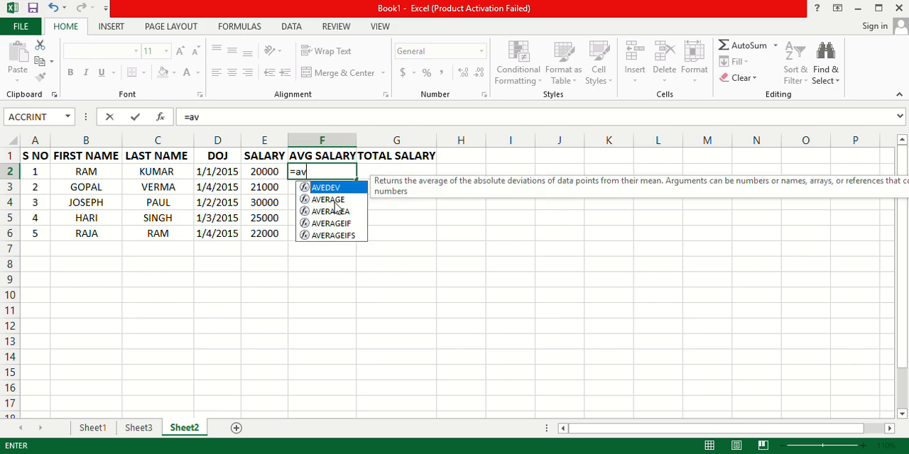
double_click(333, 201)
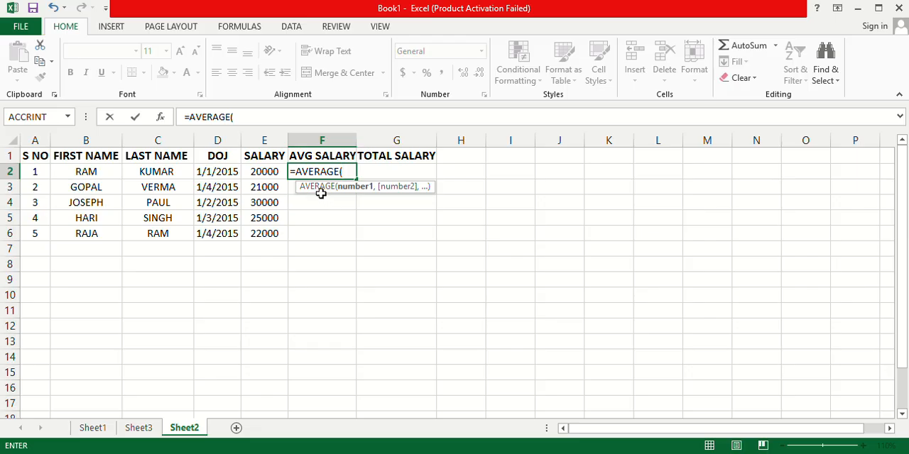
left_click(266, 173)
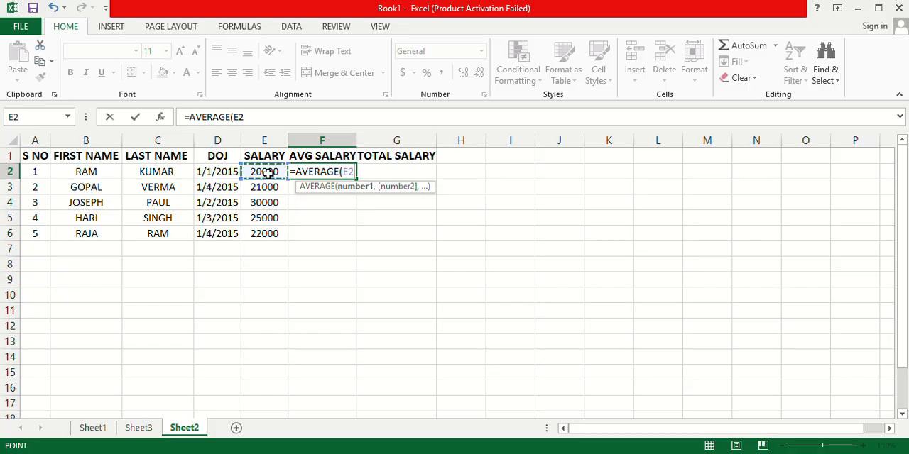
type(",")
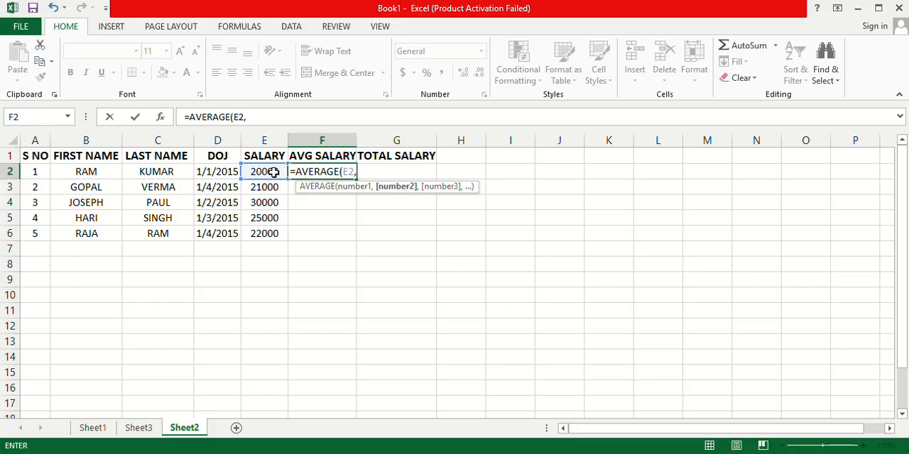
left_click(273, 173)
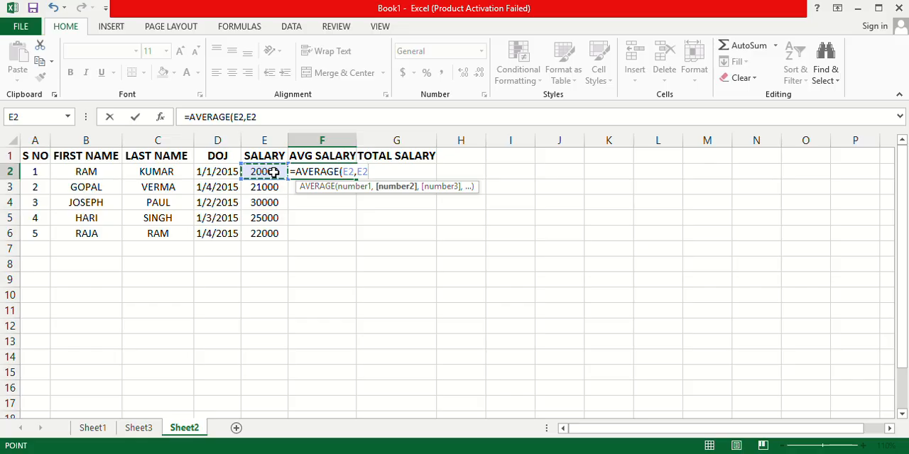
left_click_drag(274, 173, 282, 236)
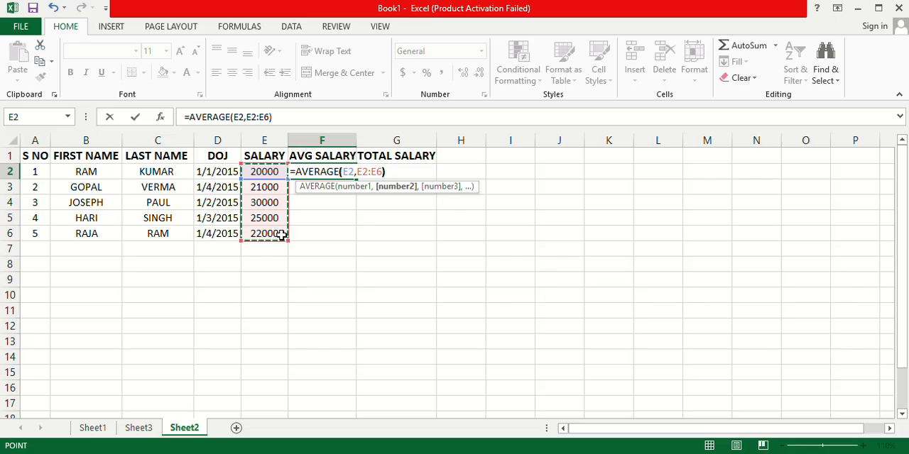
type(")")
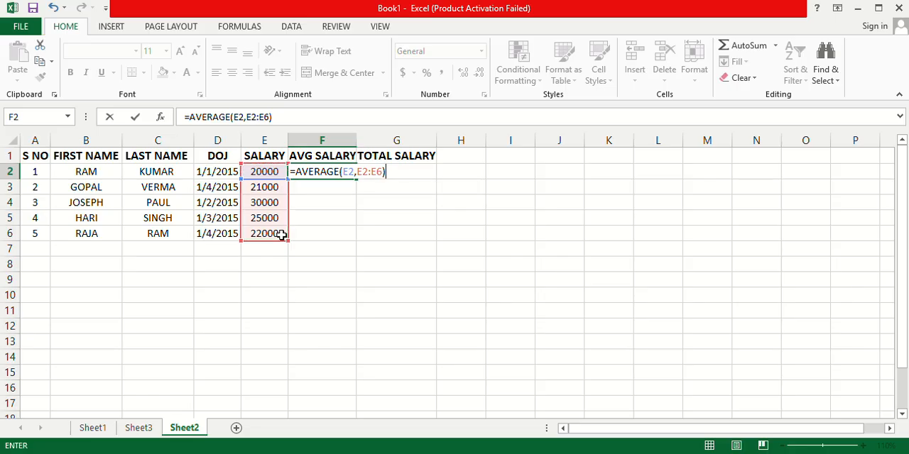
key("Return")
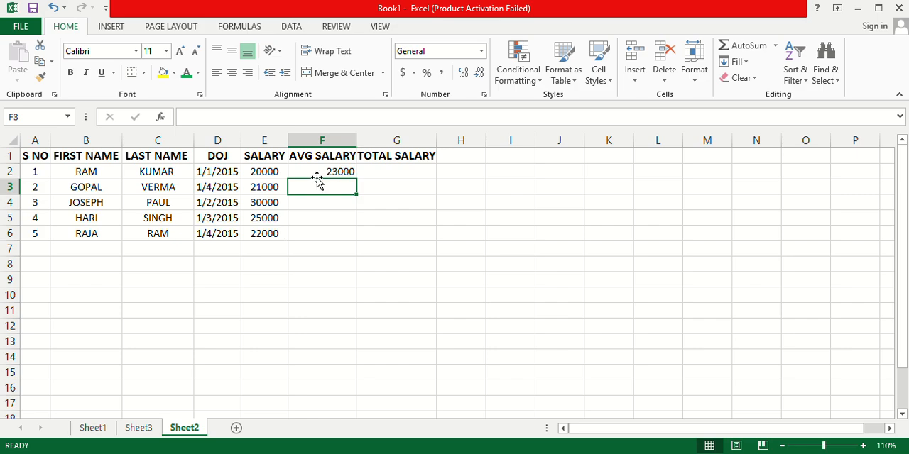
Fill the average formula from F2 down through F6.
left_click(339, 172)
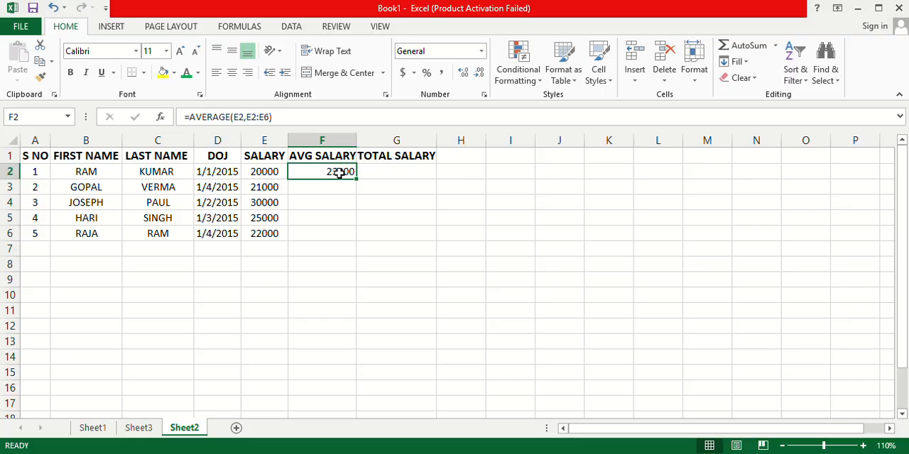
left_click(311, 190)
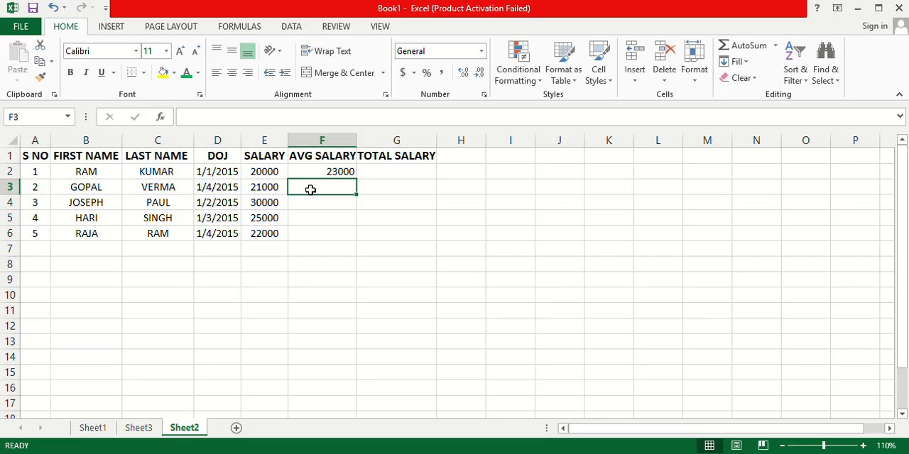
left_click(330, 170)
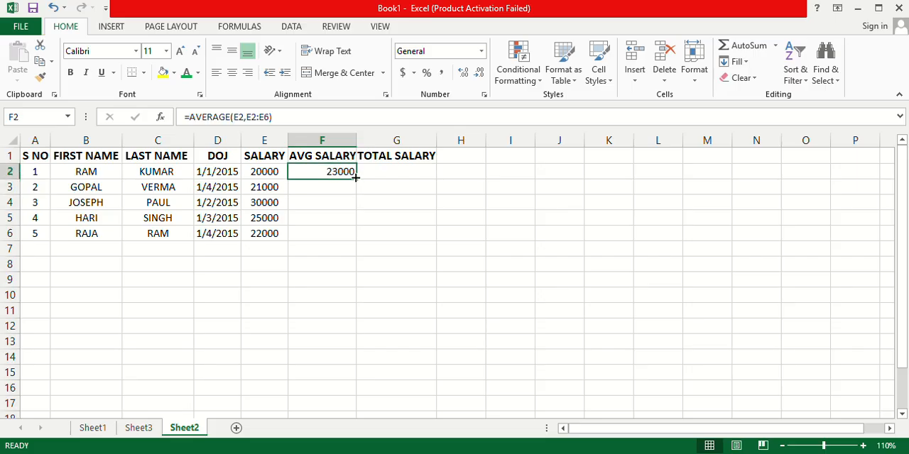
left_click_drag(357, 179, 359, 242)
left_click(316, 261)
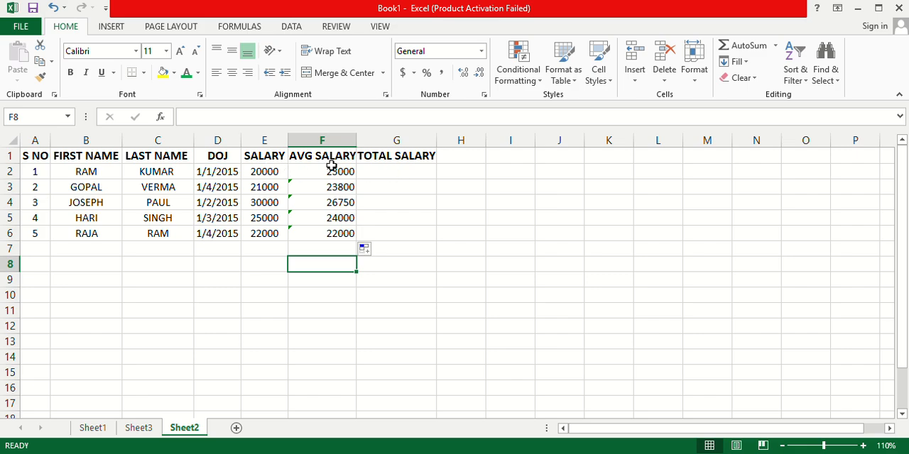
Enter the formula =SUM(E2+F2) in cell G2 under TOTAL SALARY.
left_click(390, 173)
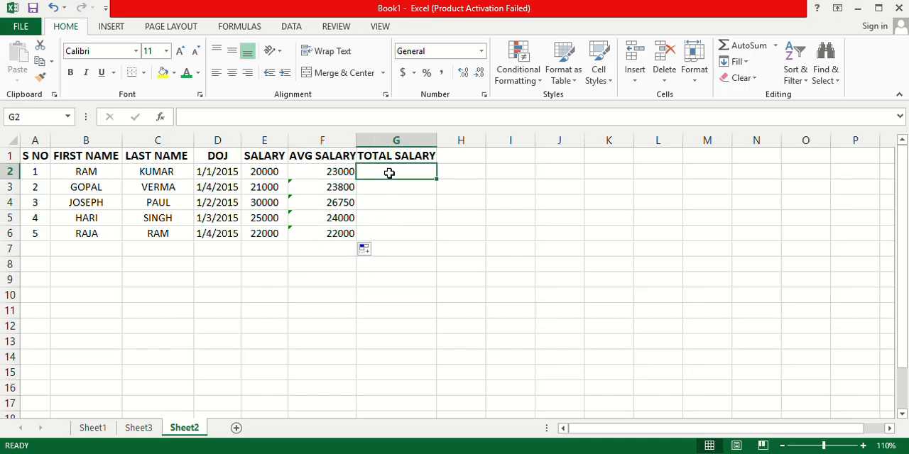
type("=")
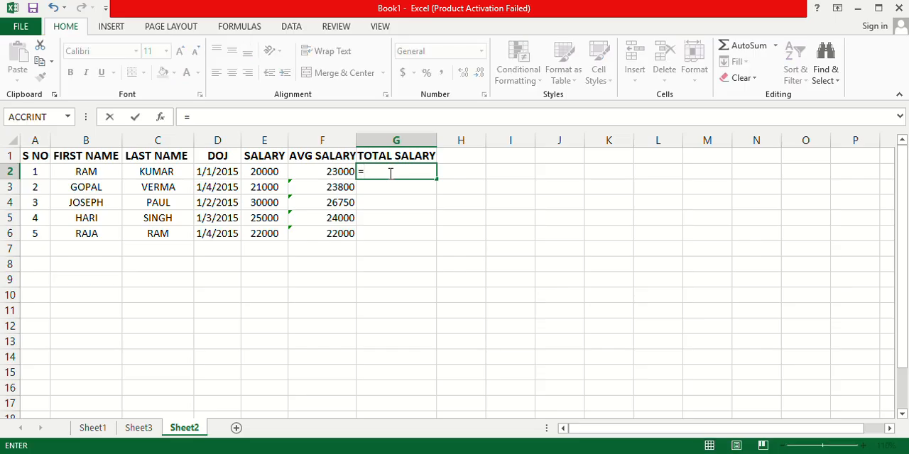
type("sum")
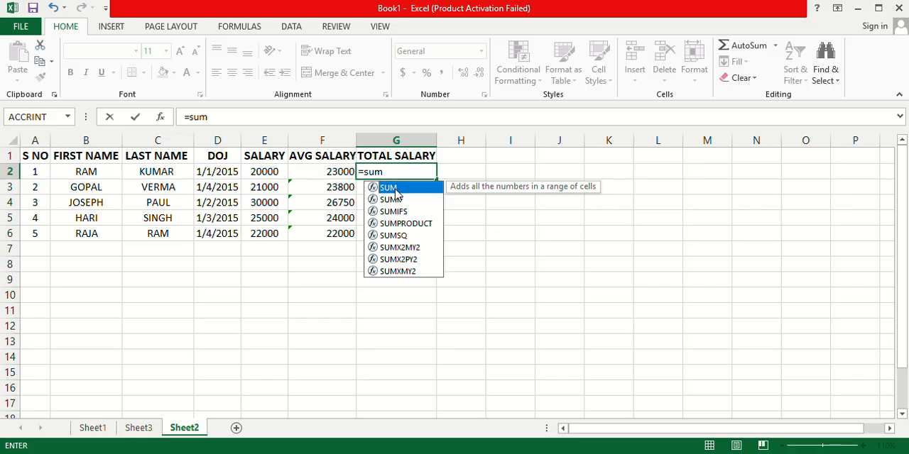
double_click(396, 189)
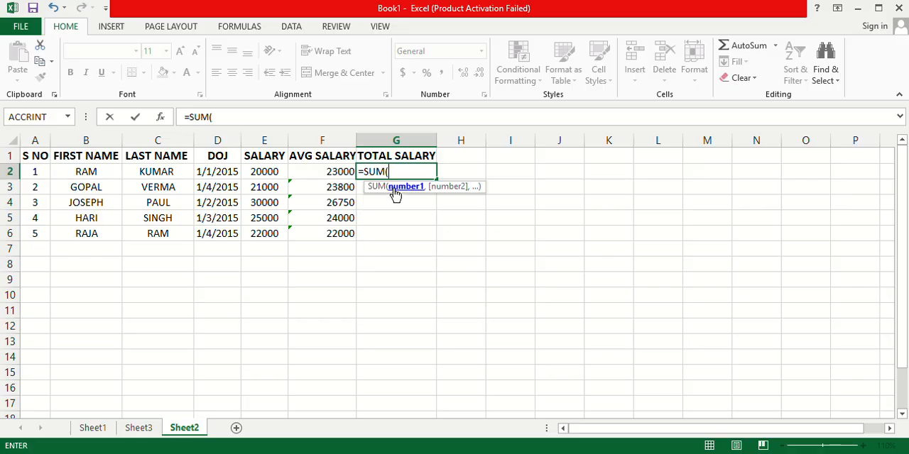
left_click(263, 173)
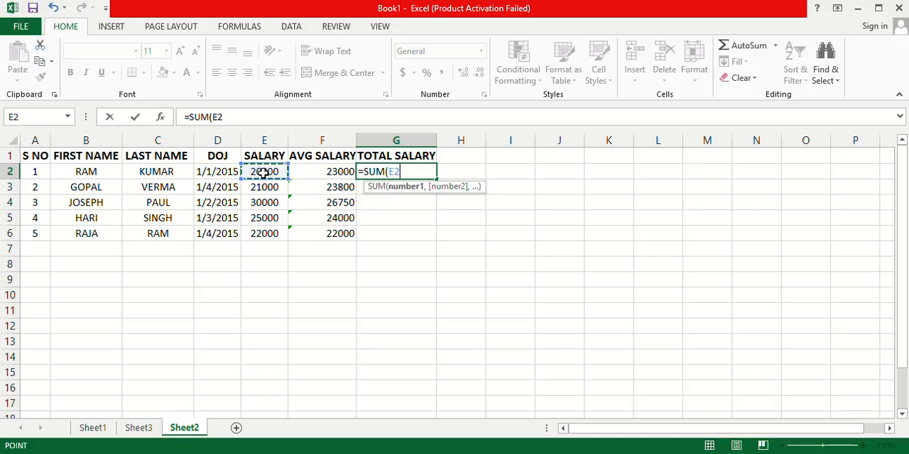
type("+")
left_click_drag(262, 173, 320, 183)
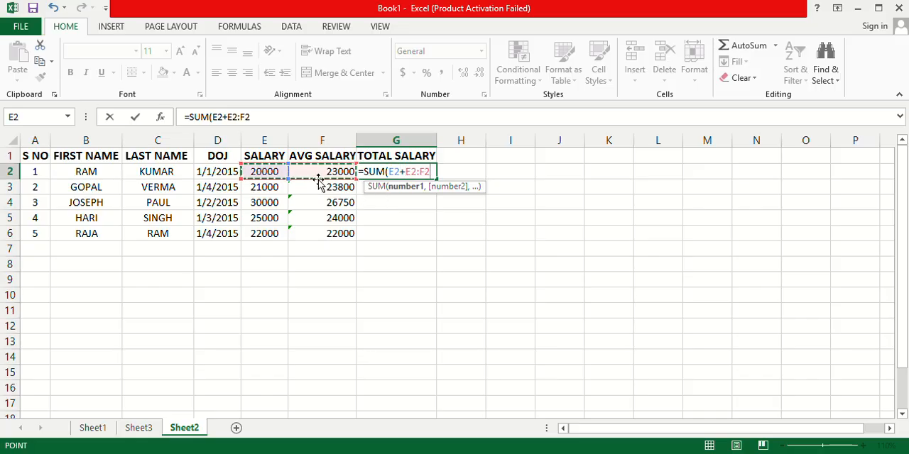
left_click(315, 173)
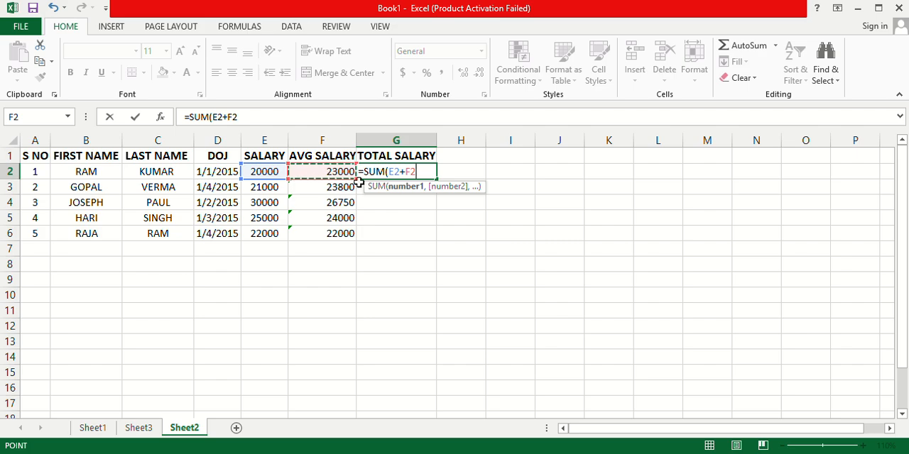
type(")")
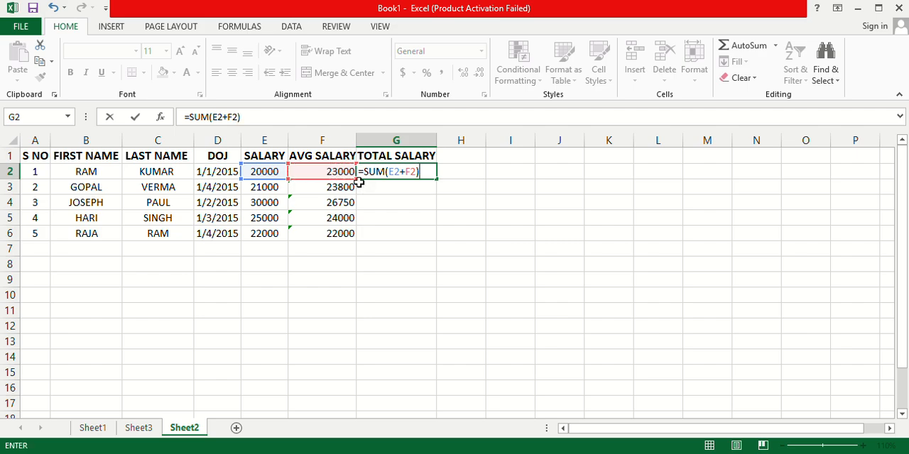
key("Return")
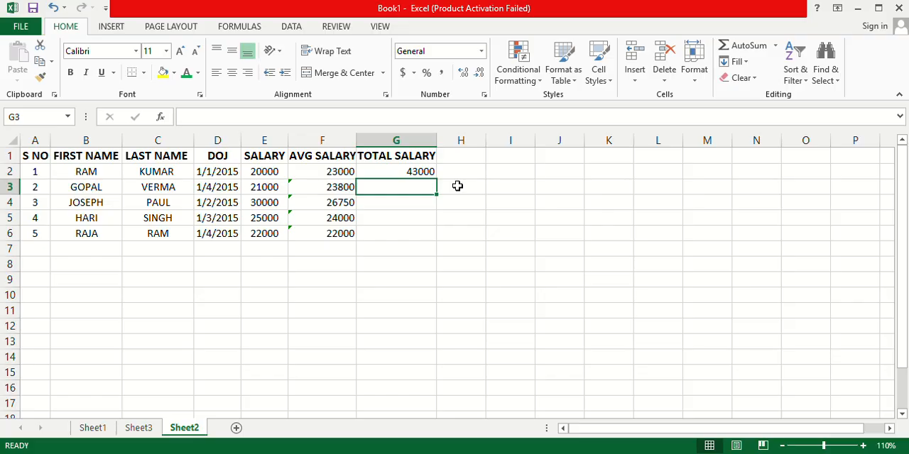
Fill the total salary formula from G2 down through G6.
left_click(414, 172)
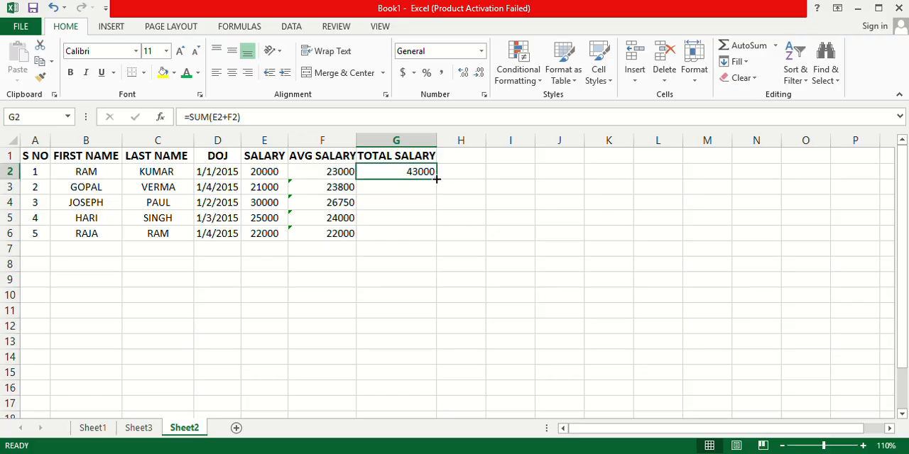
left_click_drag(436, 181, 438, 240)
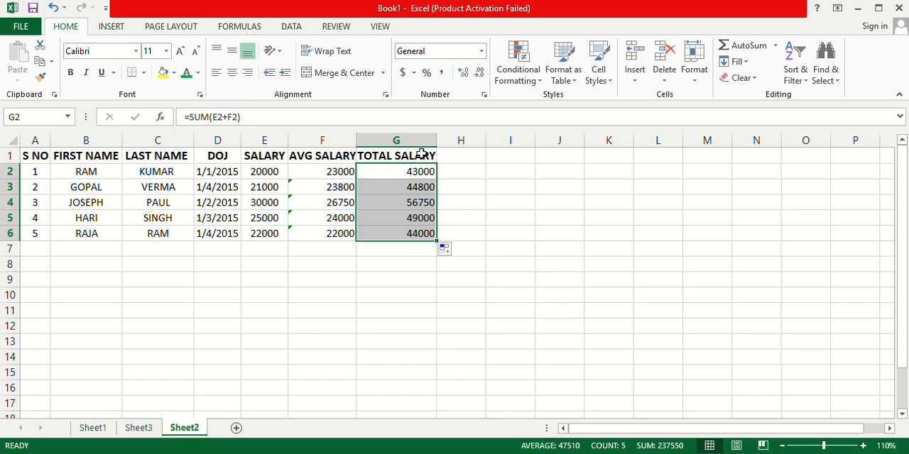
left_click(502, 223)
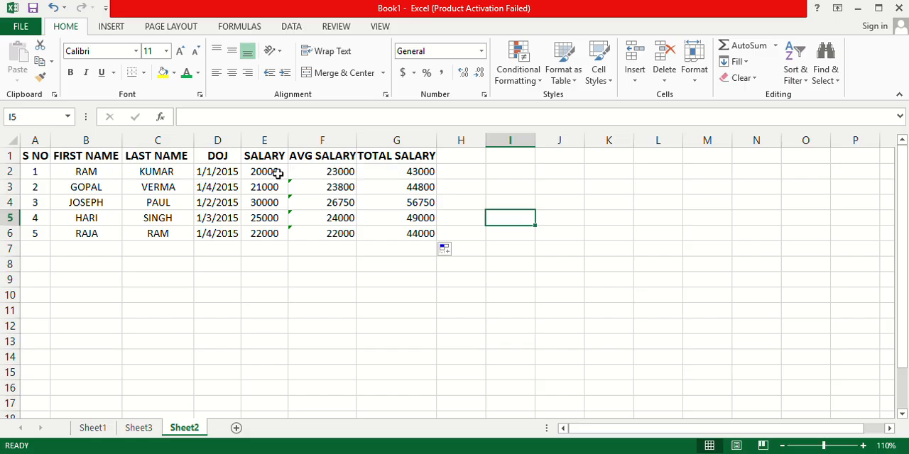
Center the average and total salary values in F2:G6 horizontally.
left_click(477, 277)
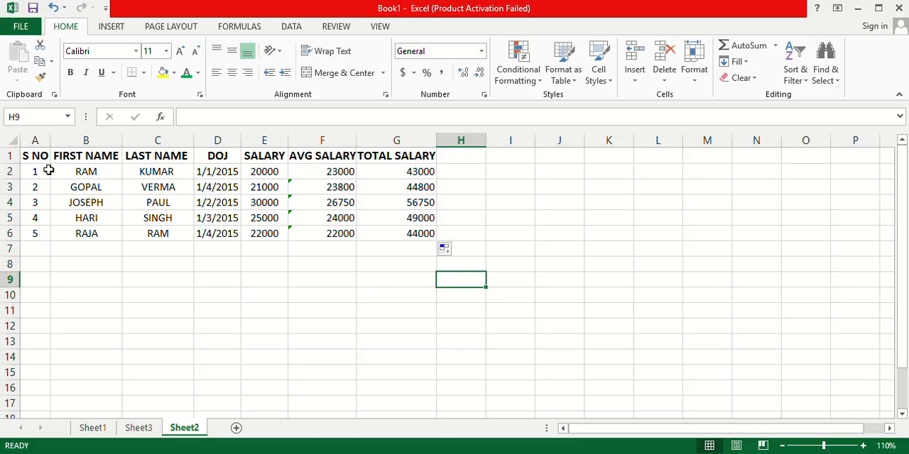
left_click_drag(303, 178, 406, 243)
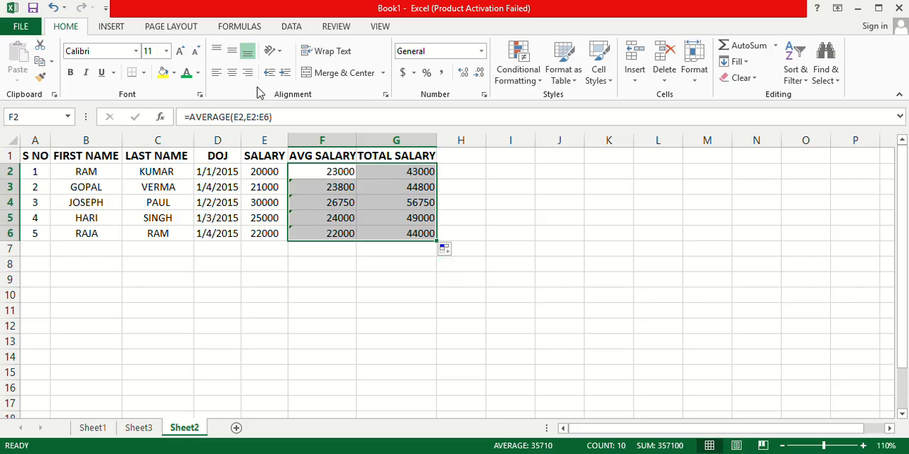
left_click(233, 74)
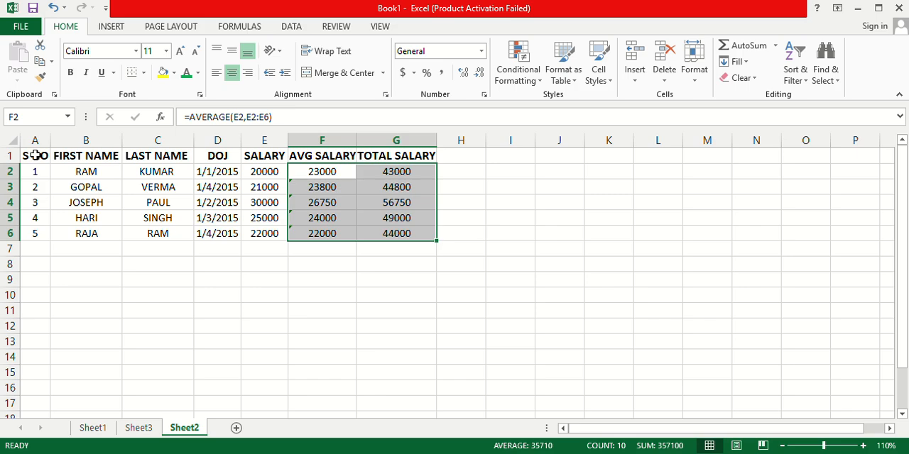
Fill the header row cells A1:G1 with yellow.
left_click_drag(32, 154, 423, 159)
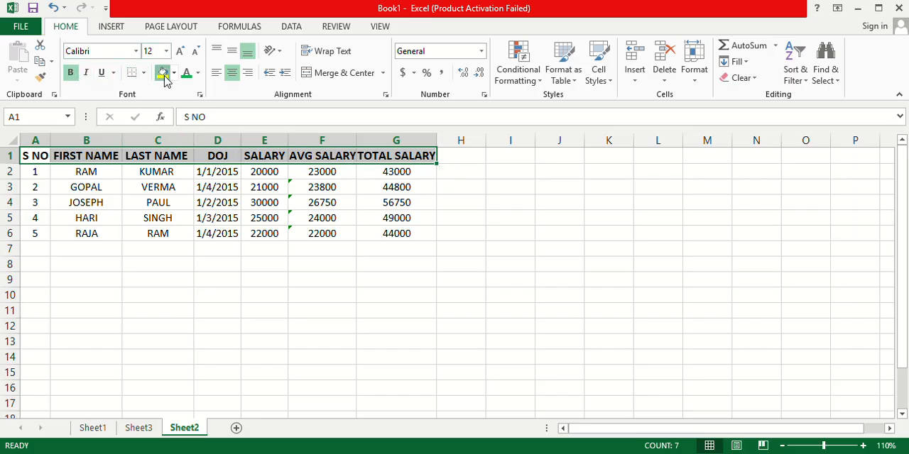
left_click(164, 74)
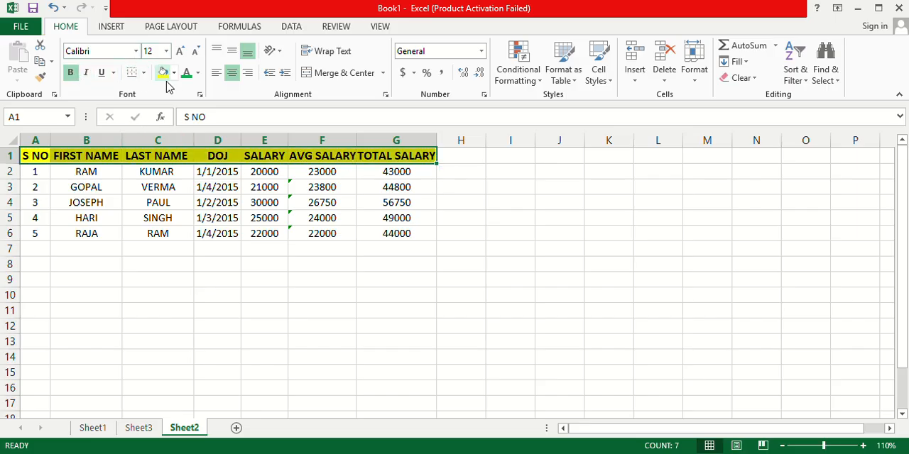
left_click(274, 291)
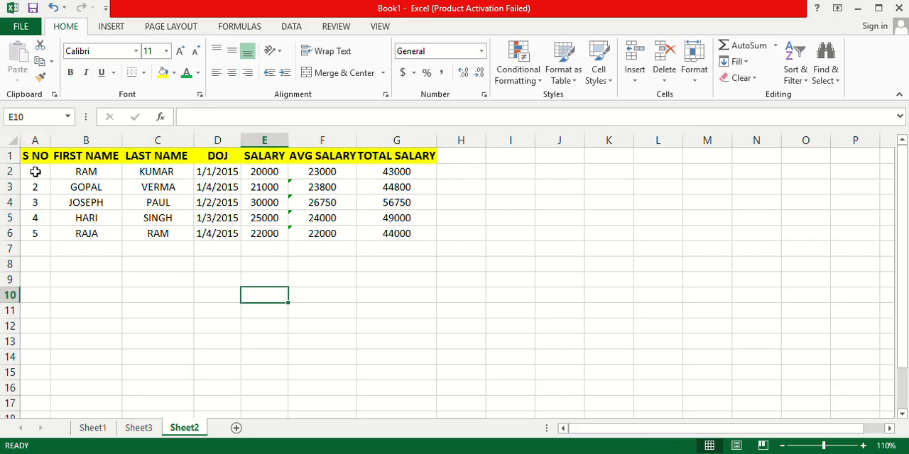
left_click_drag(35, 171, 45, 243)
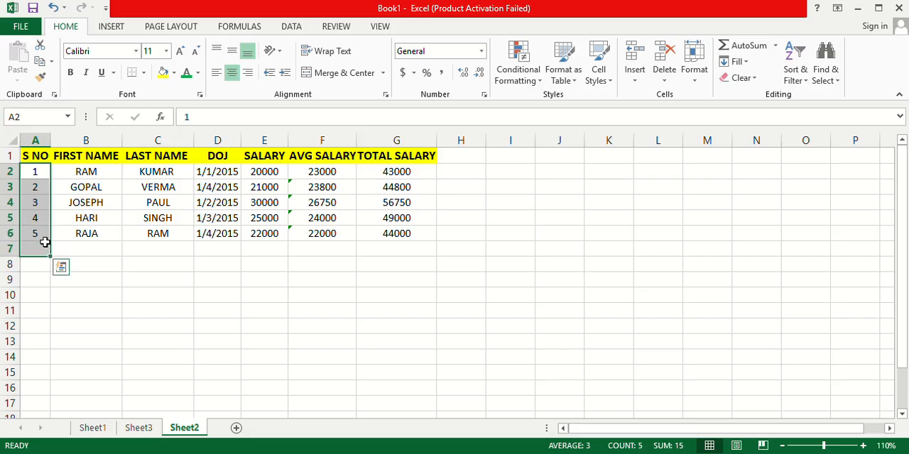
left_click_drag(85, 281, 44, 236)
left_click(47, 176)
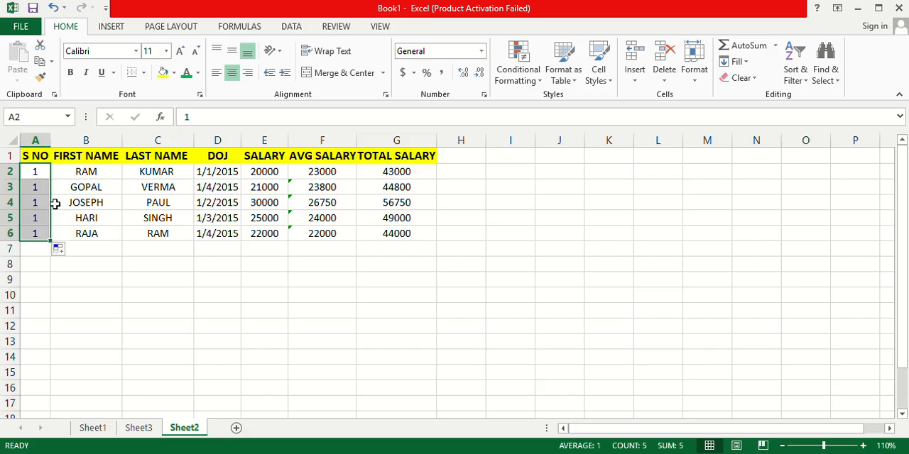
key("ctrl+z")
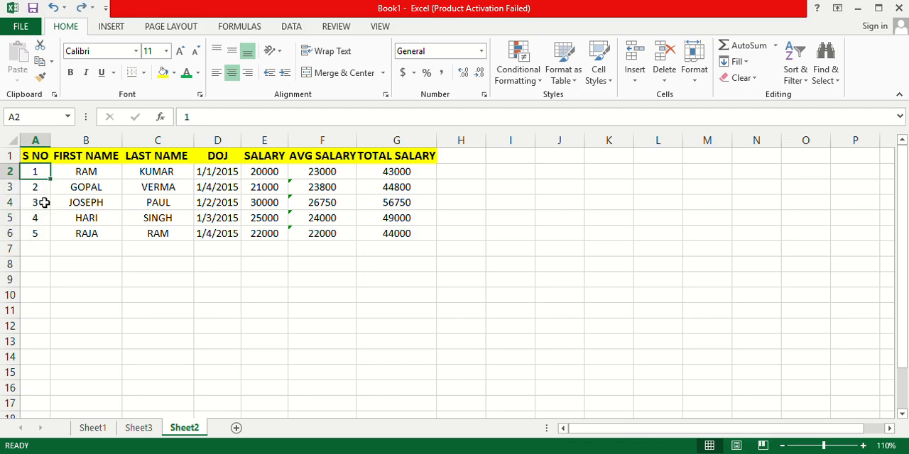
Set the font color of the serial numbers in A2:A6 to the standard red.
left_click_drag(33, 174, 36, 235)
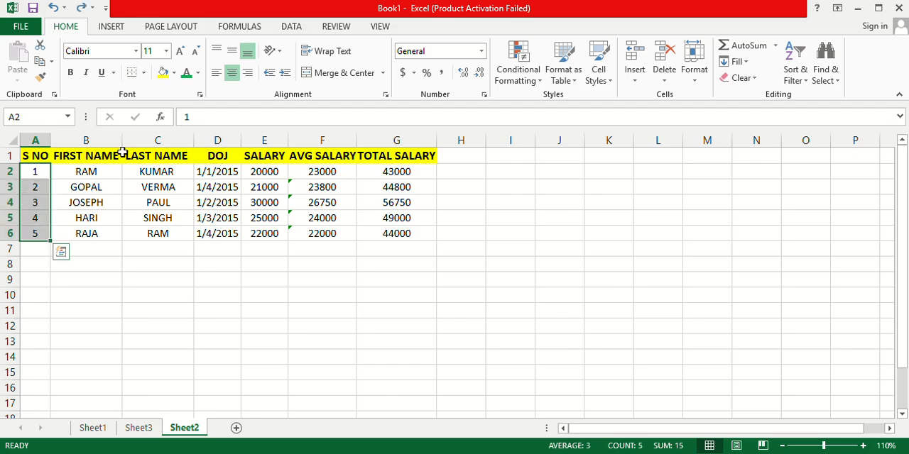
left_click(175, 74)
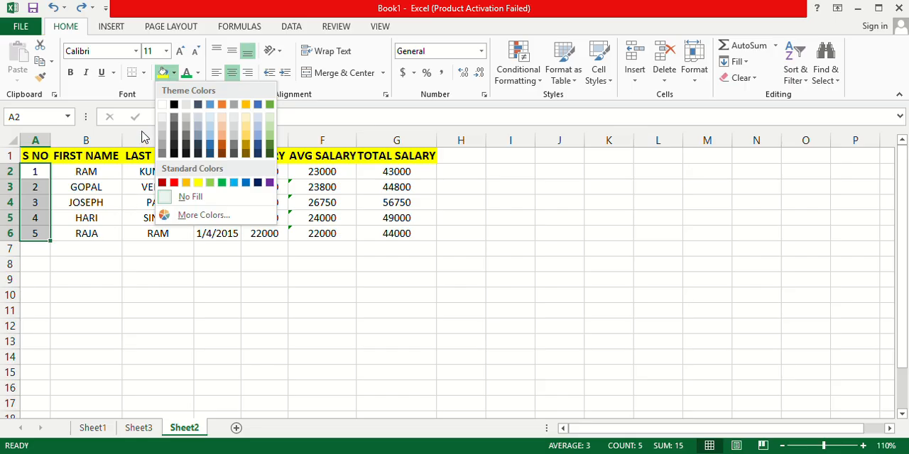
left_click(198, 73)
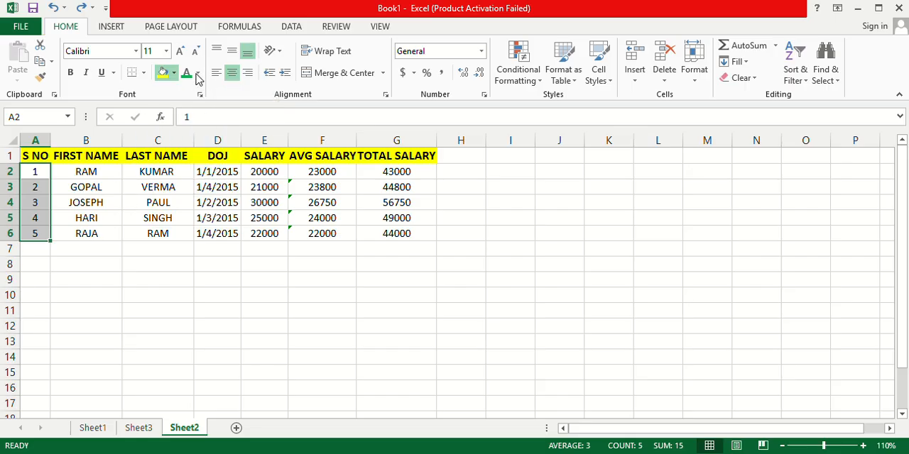
left_click(198, 74)
left_click(198, 200)
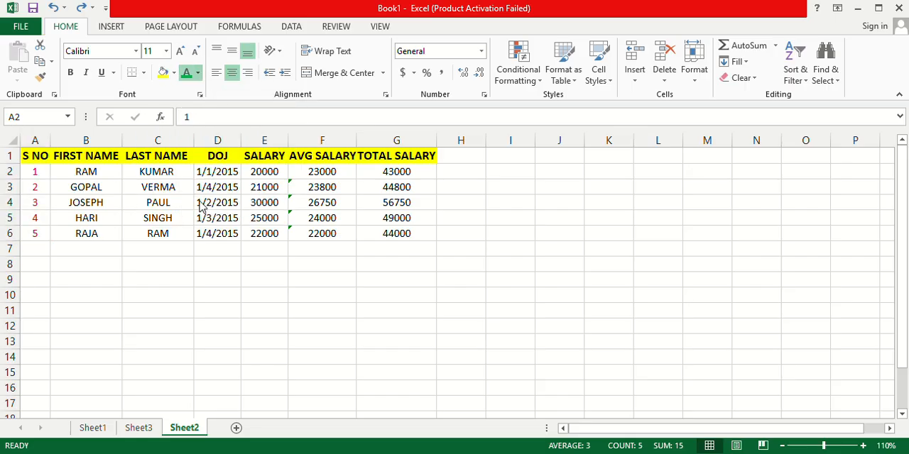
left_click(164, 304)
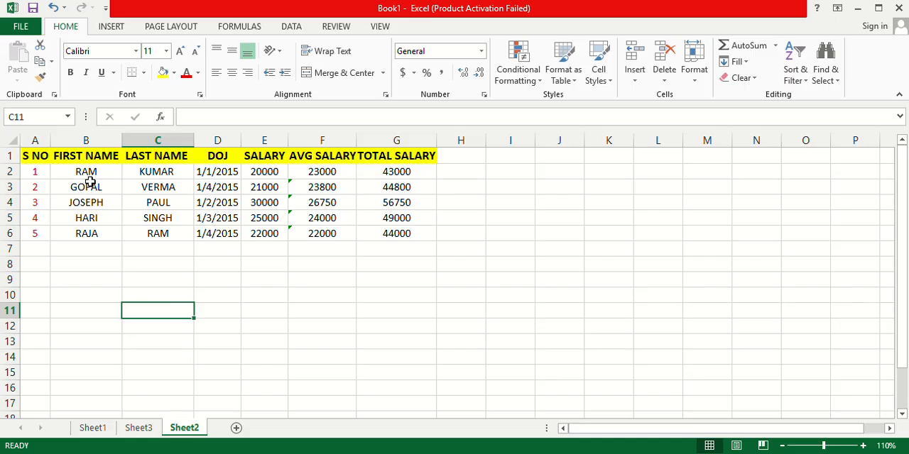
Set the font color of the FIRST NAME entries in B2:B7 to the standard light blue.
left_click(79, 171)
left_click_drag(78, 171, 93, 245)
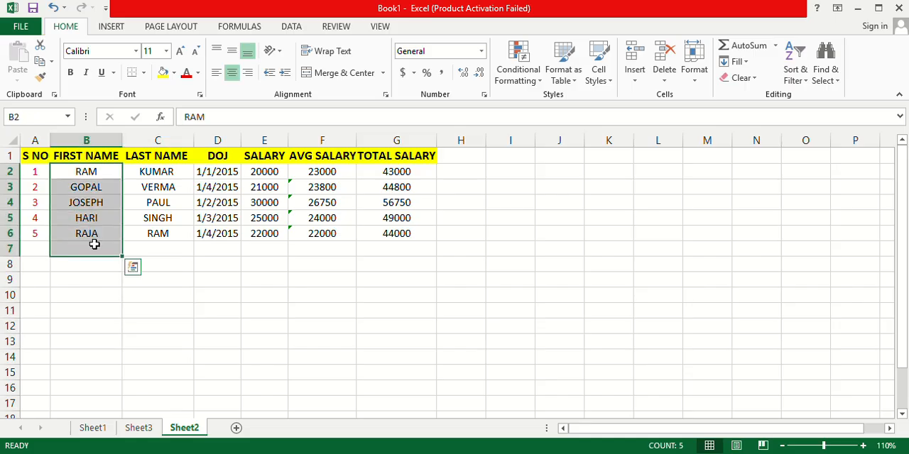
left_click(197, 73)
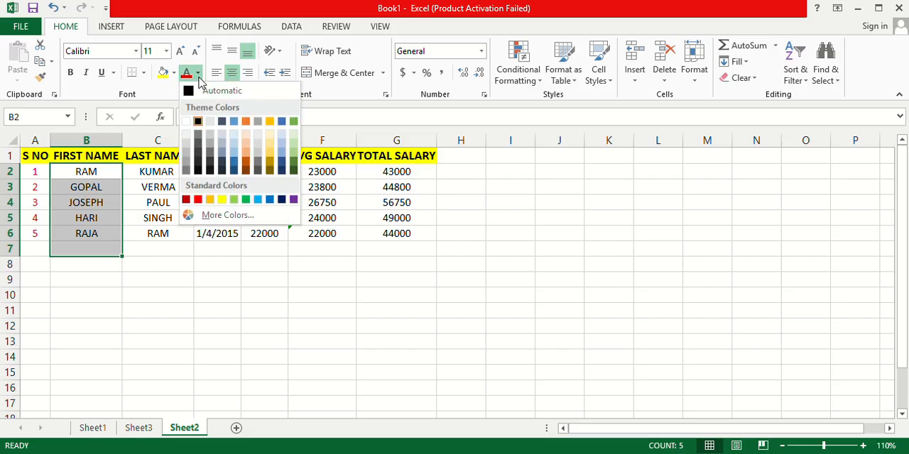
left_click(257, 200)
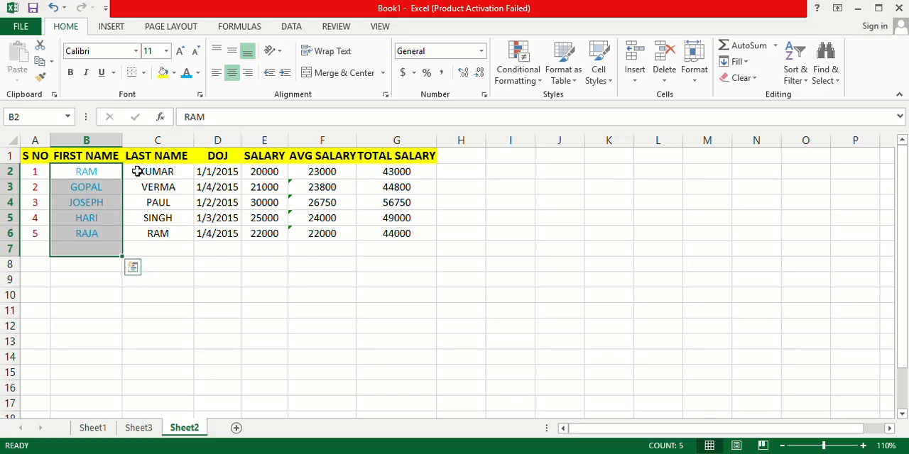
Set the font color of the LAST NAME entries in C2:C6 to the standard green.
left_click_drag(137, 171, 174, 235)
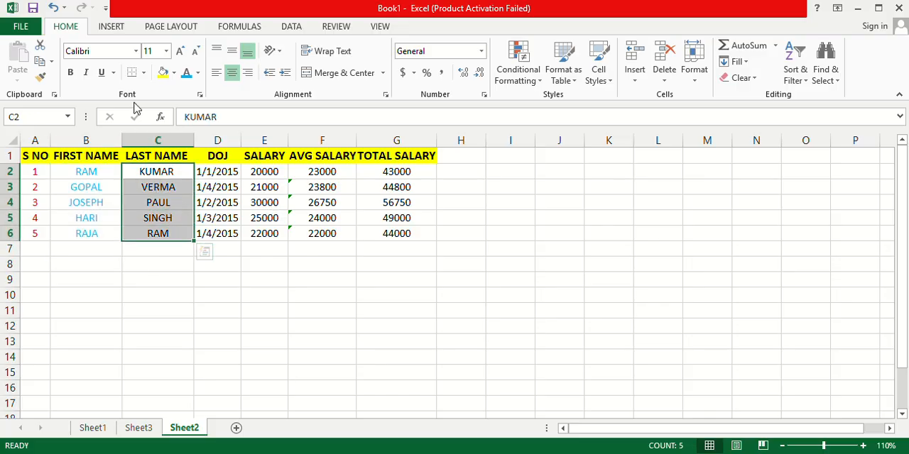
left_click(198, 73)
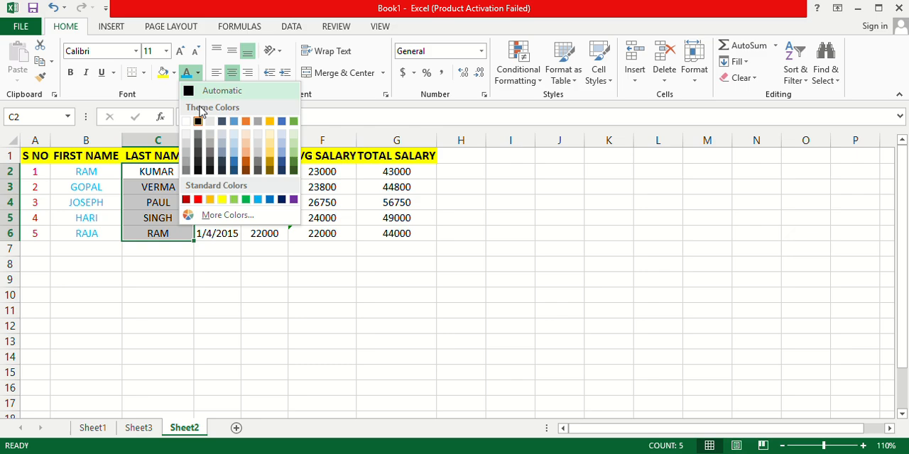
left_click(247, 201)
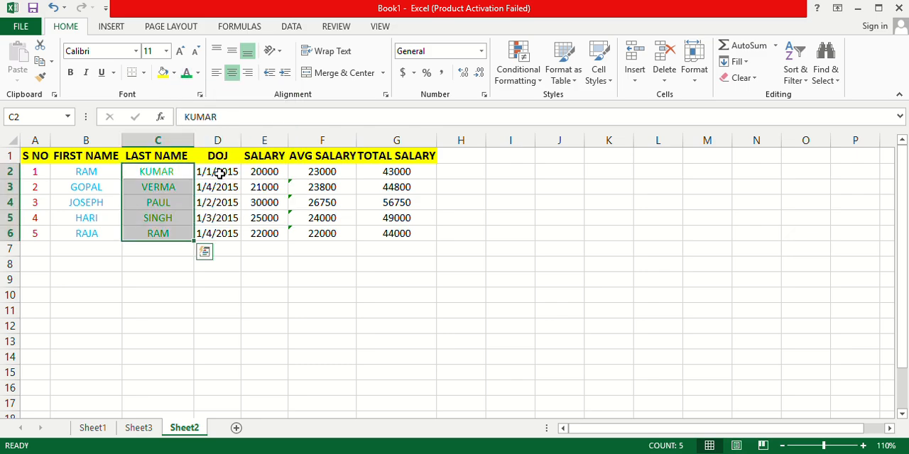
Set the font color of the date and salary values in D2:G6 to the standard purple.
left_click_drag(221, 172, 387, 232)
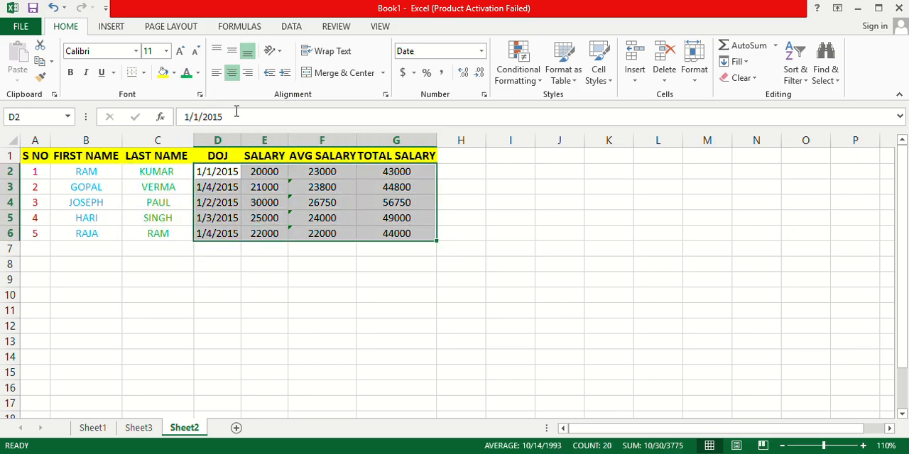
left_click(199, 73)
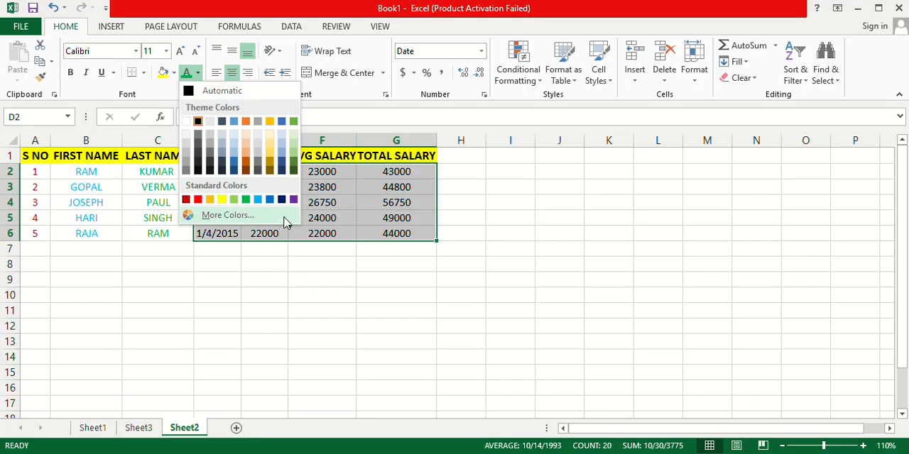
left_click(293, 200)
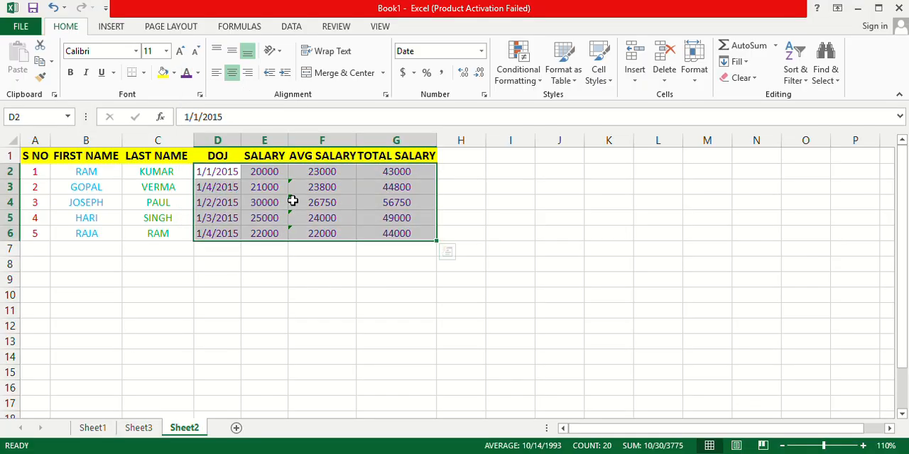
left_click(387, 277)
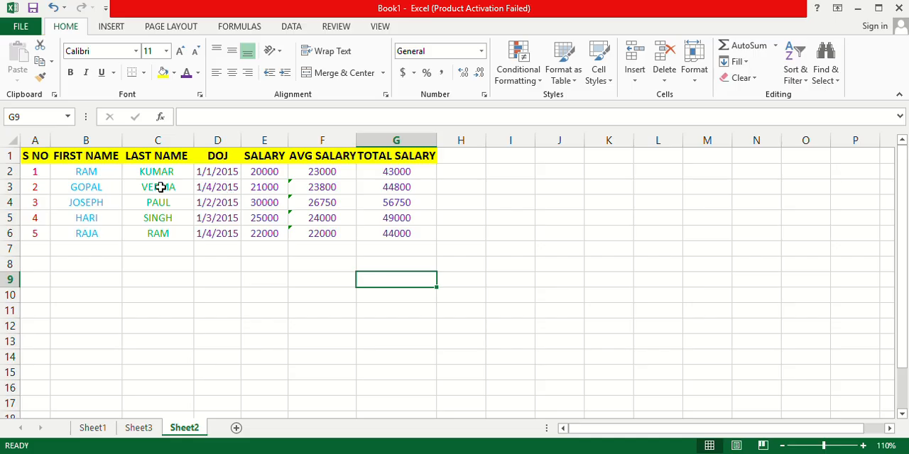
Set the font size of the table data in A2:G6 to 14.
left_click_drag(35, 172, 390, 235)
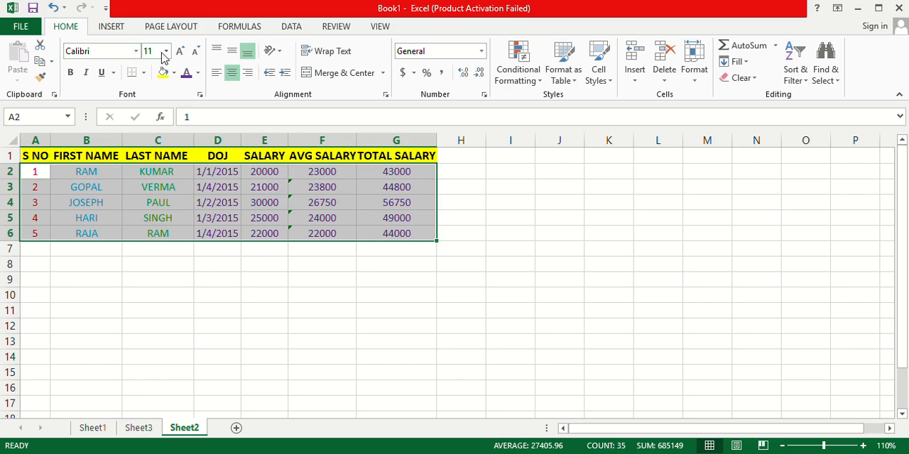
left_click(164, 53)
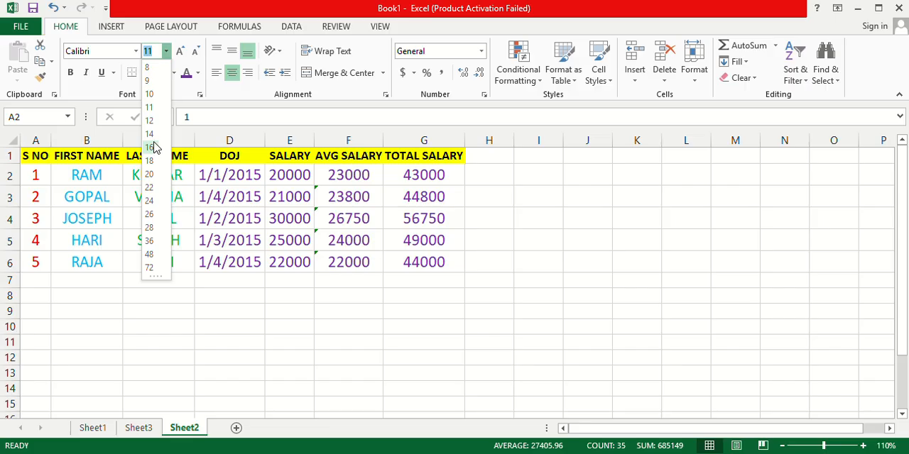
key("Escape")
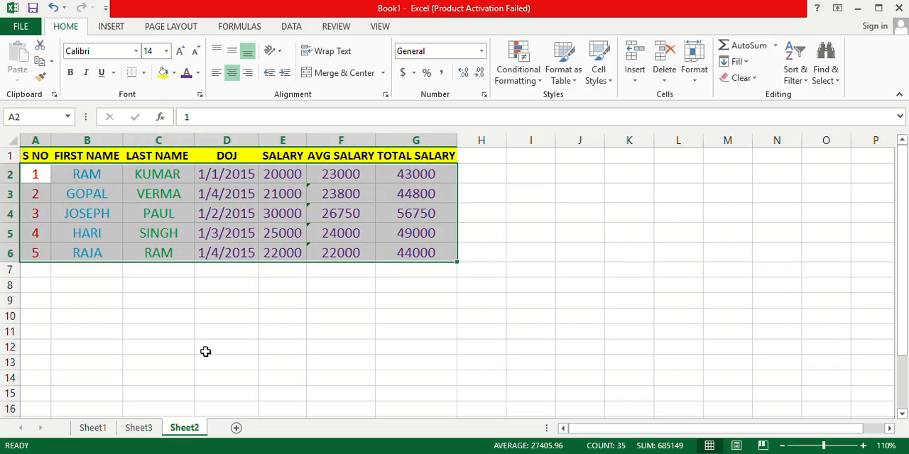
left_click(205, 349)
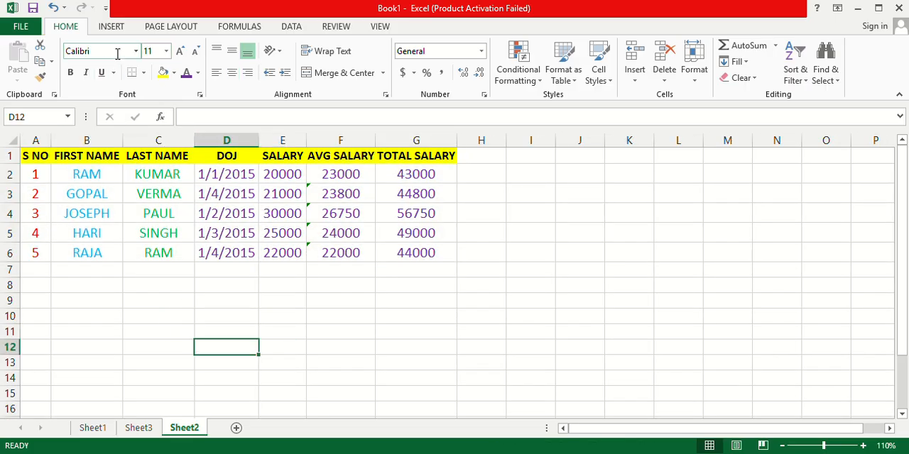
Change the font of the table data in A2:G6 to Arial Black.
left_click_drag(31, 173, 402, 255)
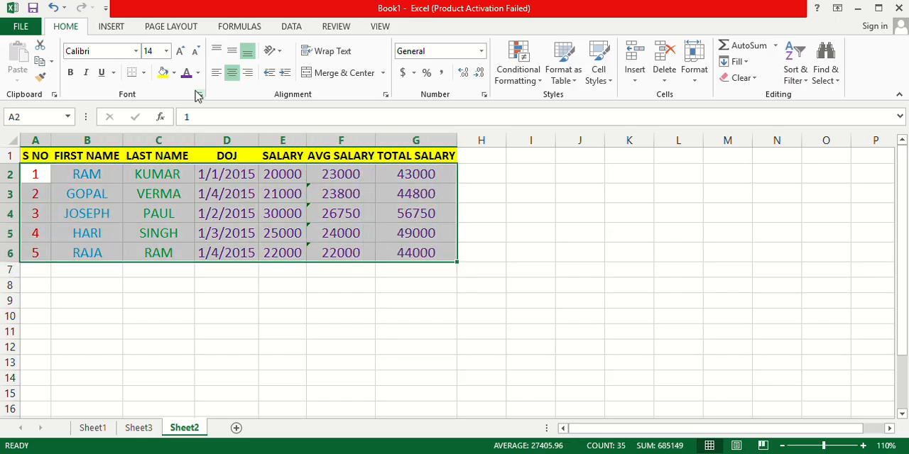
left_click(131, 50)
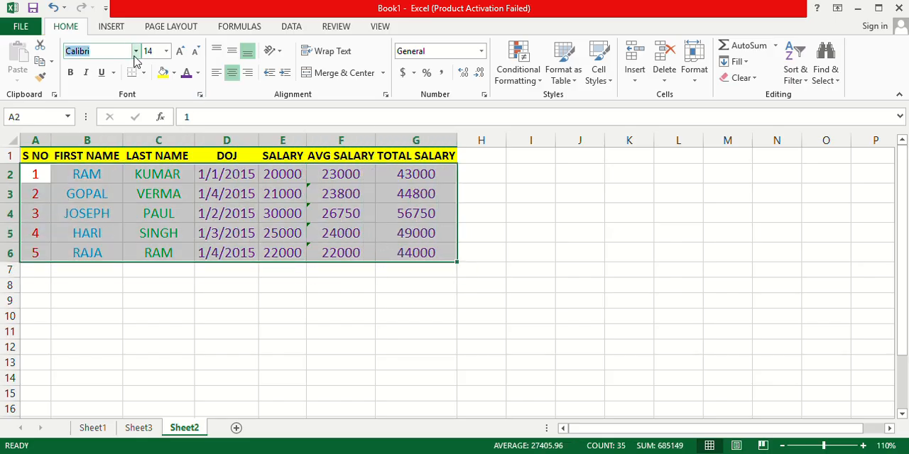
left_click(135, 52)
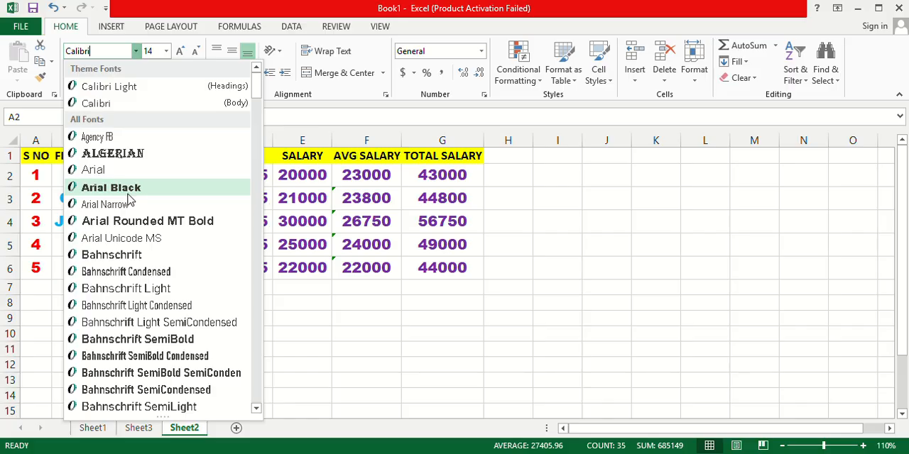
key("Escape")
left_click(219, 318)
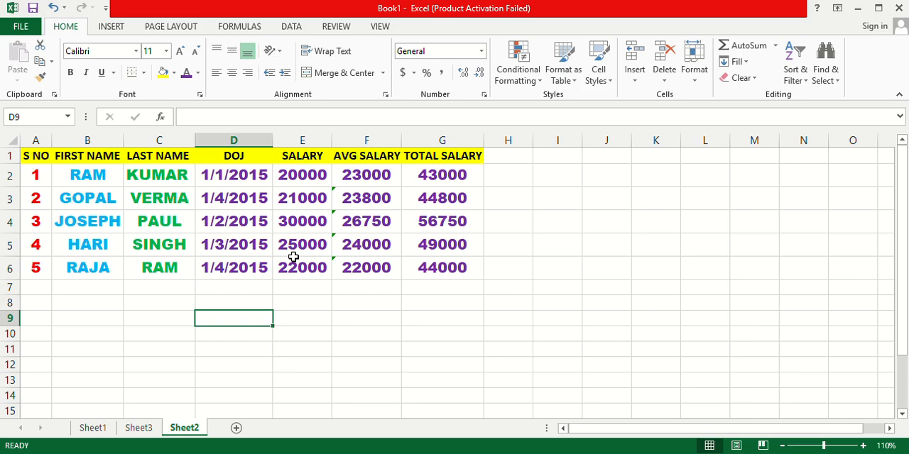
Undo the Arial Black font change on the table data in A2:G6 and redo it.
left_click(277, 226)
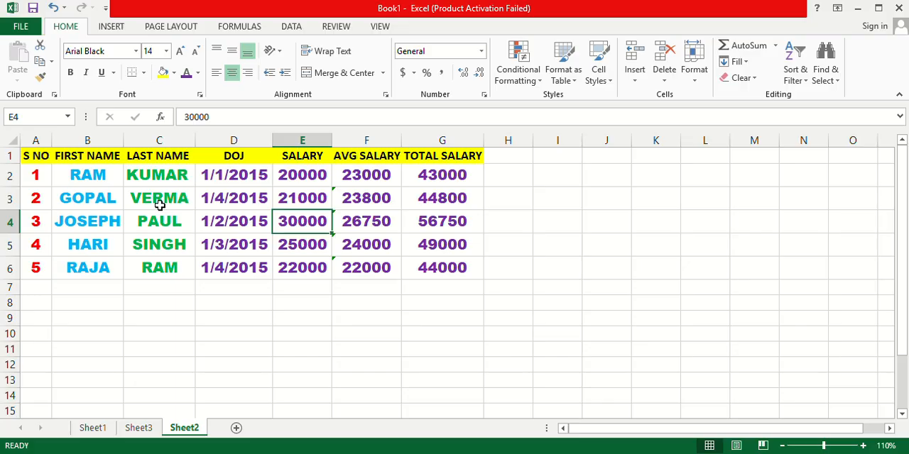
key("ctrl+z")
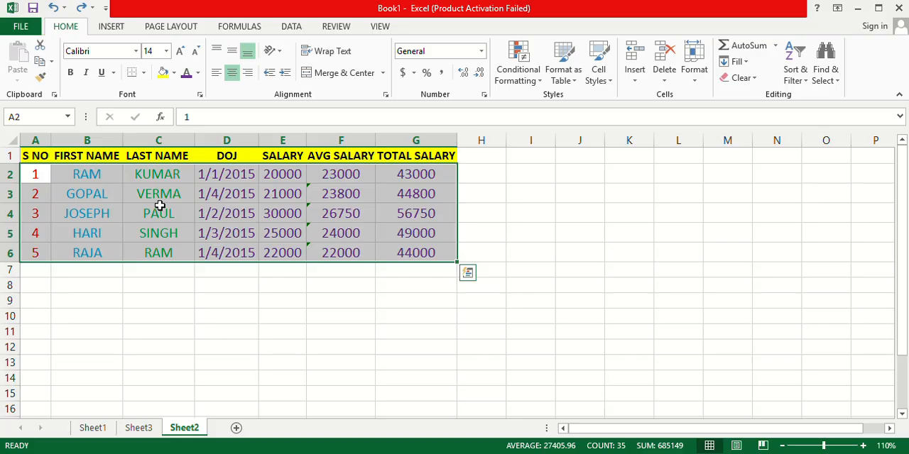
left_click(520, 226)
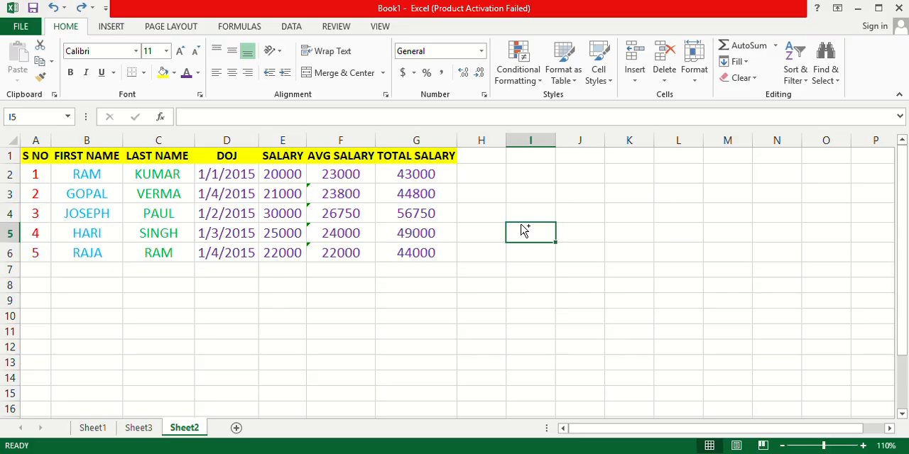
key("ctrl+y")
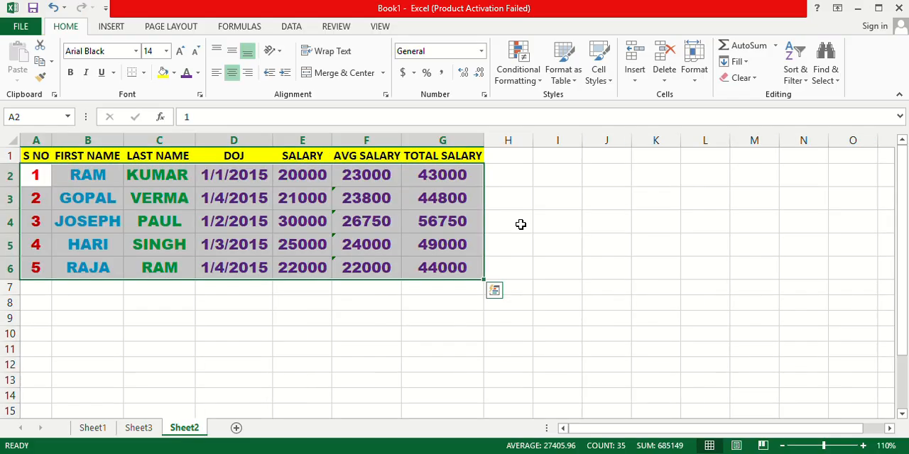
left_click_drag(521, 224, 419, 289)
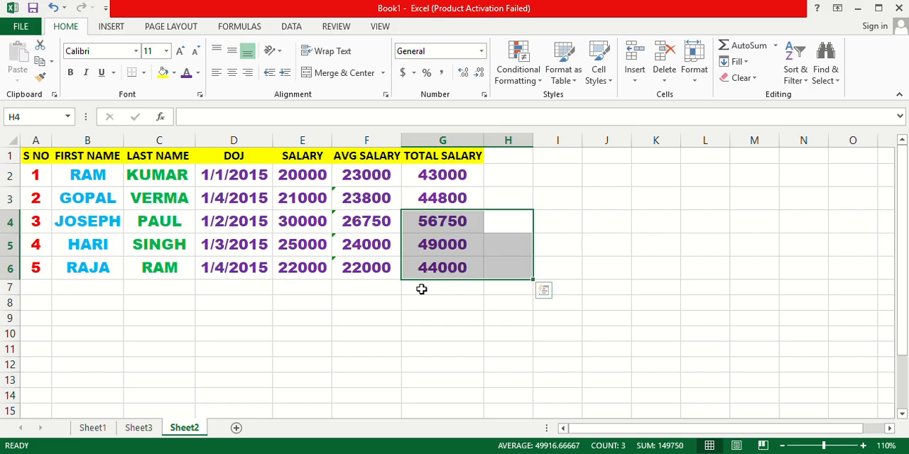
left_click(426, 329)
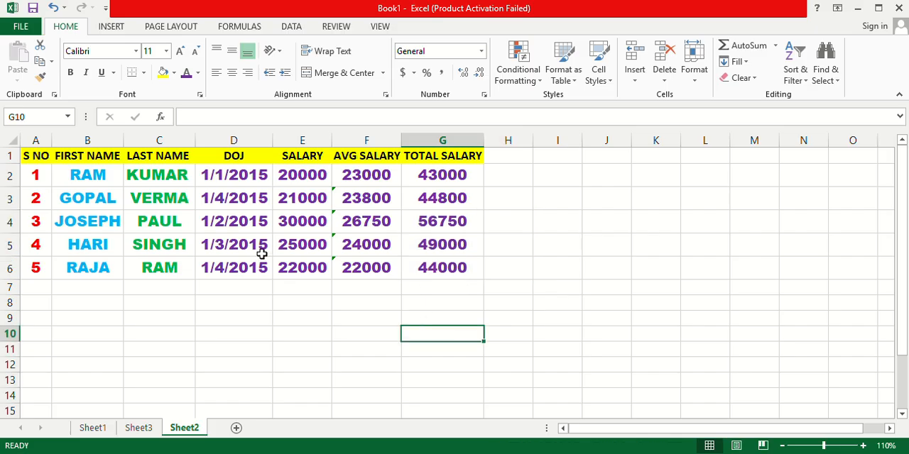
Undo the Arial Black font change so the data in A2:G6 uses Calibri.
key("ctrl+z")
left_click(319, 282)
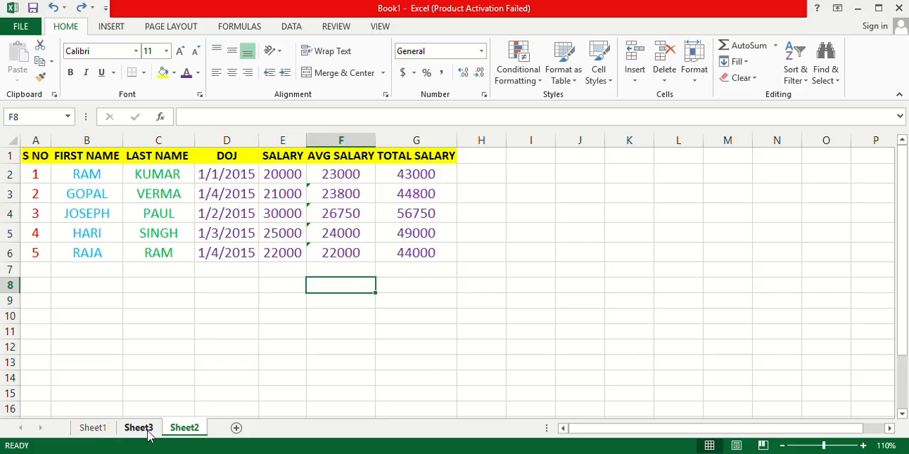
Add a new blank worksheet to the workbook and return to Sheet2.
left_click(236, 429)
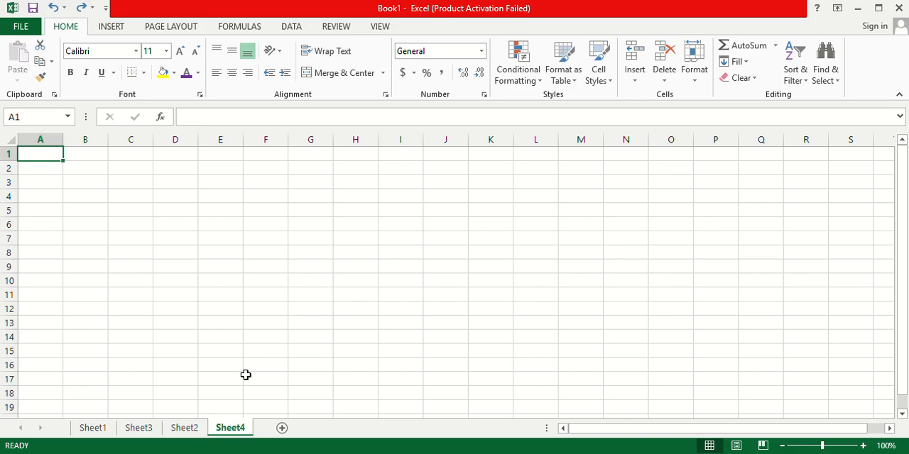
left_click(188, 430)
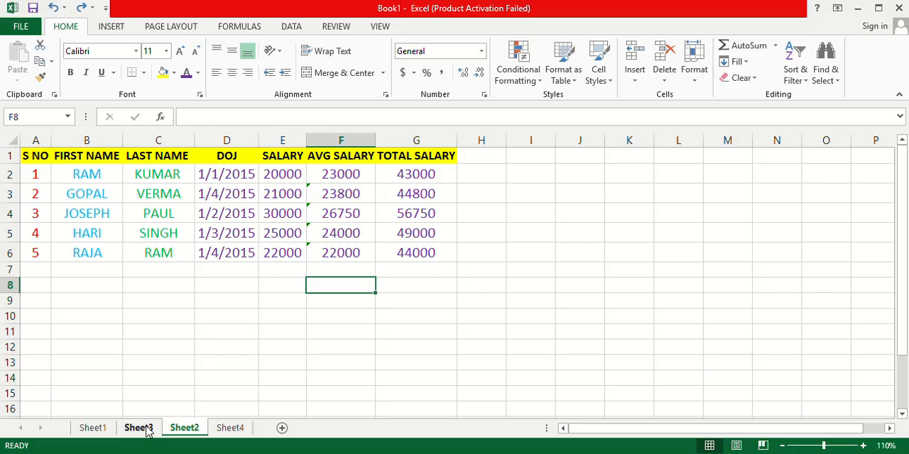
View Sheet1 and Sheet3, return to the salary table on Sheet2 and enlarge its view to 120%.
left_click(92, 429)
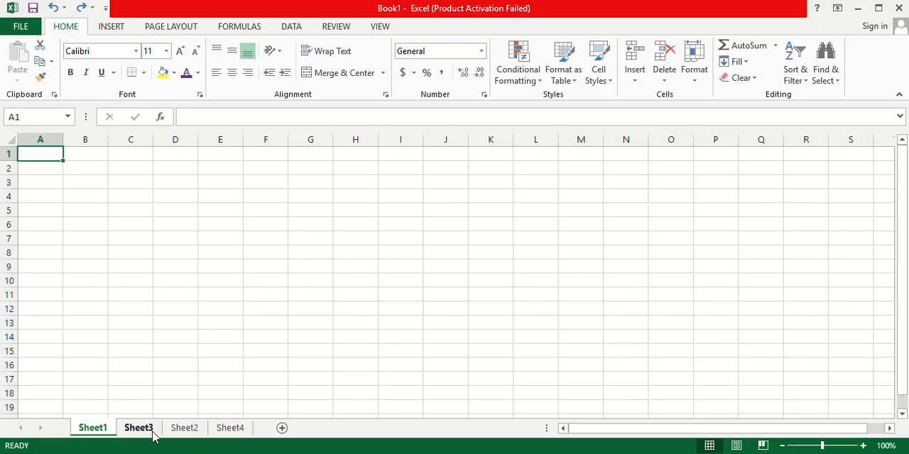
left_click(138, 430)
left_click(110, 430)
left_click(138, 429)
left_click(189, 431)
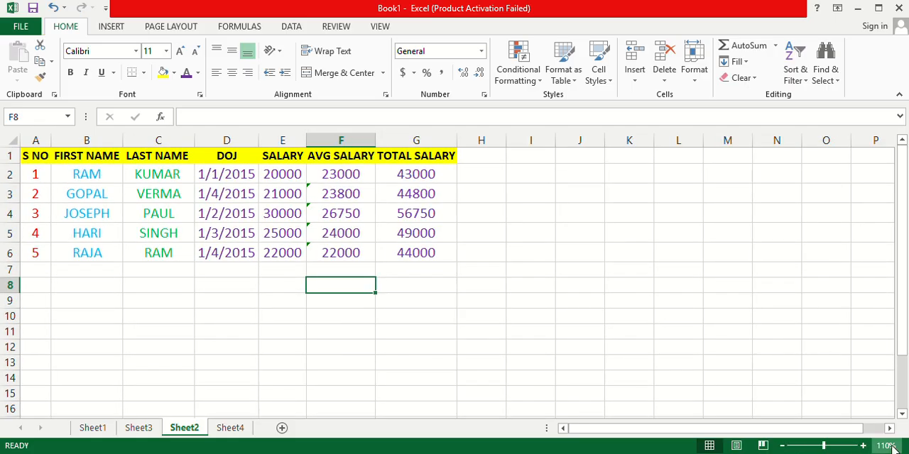
left_click(863, 446)
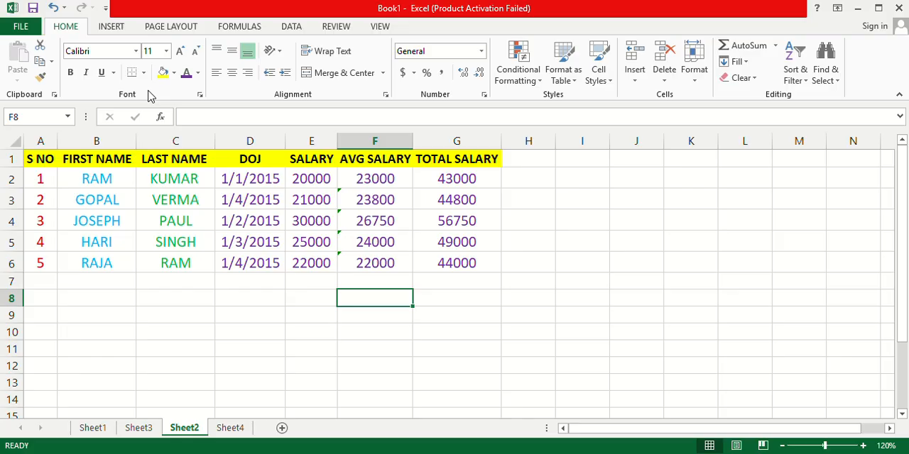
Examine the available commands for inserting objects, page layout, formulas, data handling, reviewing and worksheet display.
left_click(112, 29)
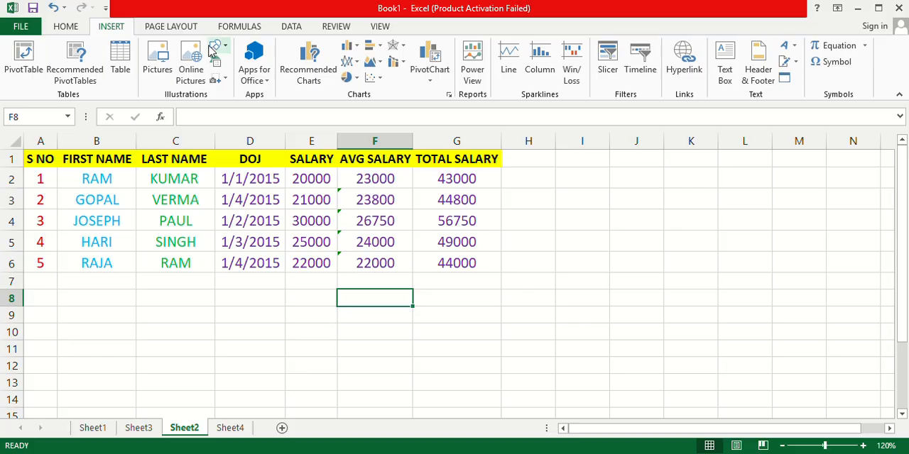
left_click(176, 28)
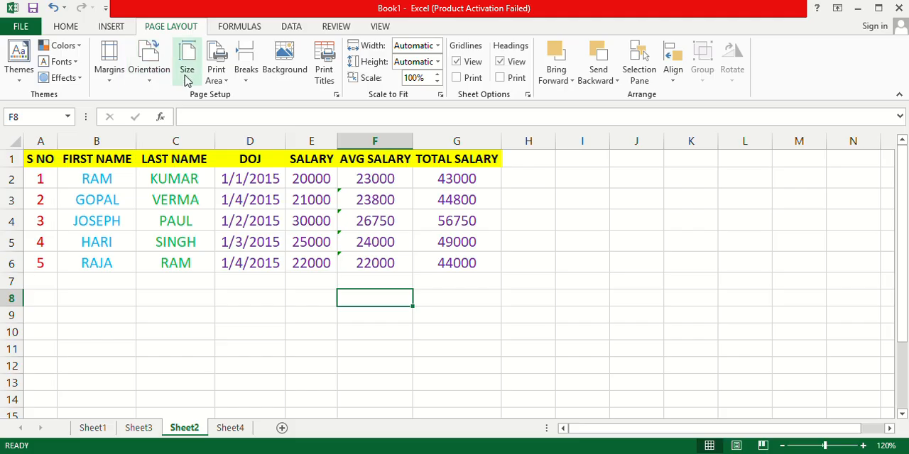
left_click(236, 29)
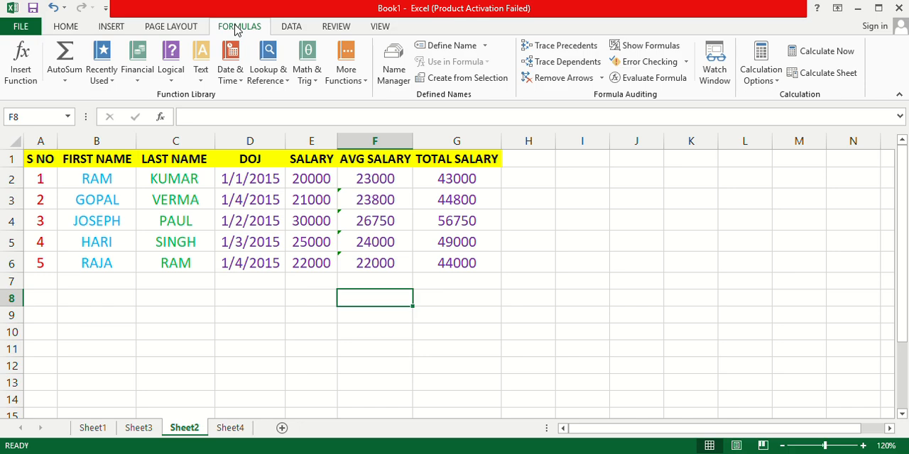
left_click(294, 31)
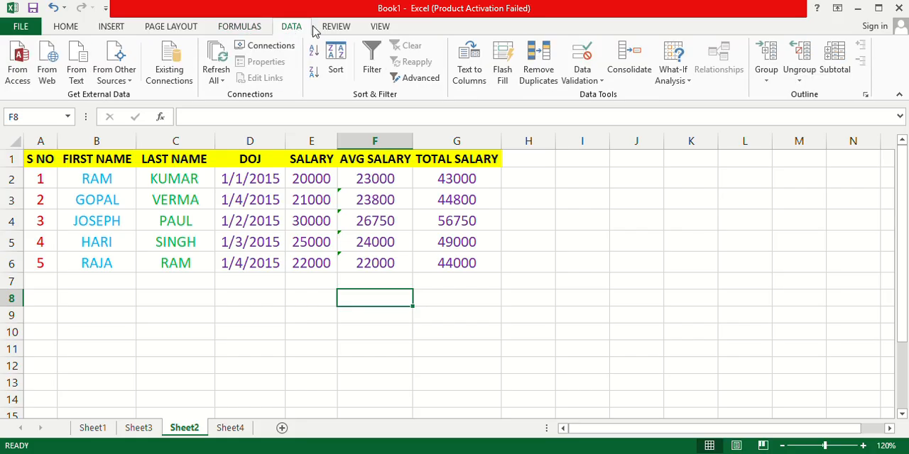
left_click(342, 30)
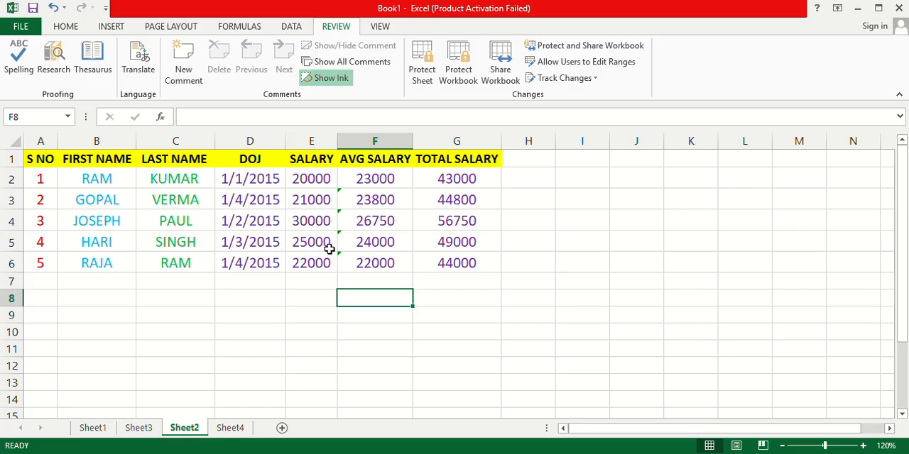
left_click_drag(330, 248, 381, 294)
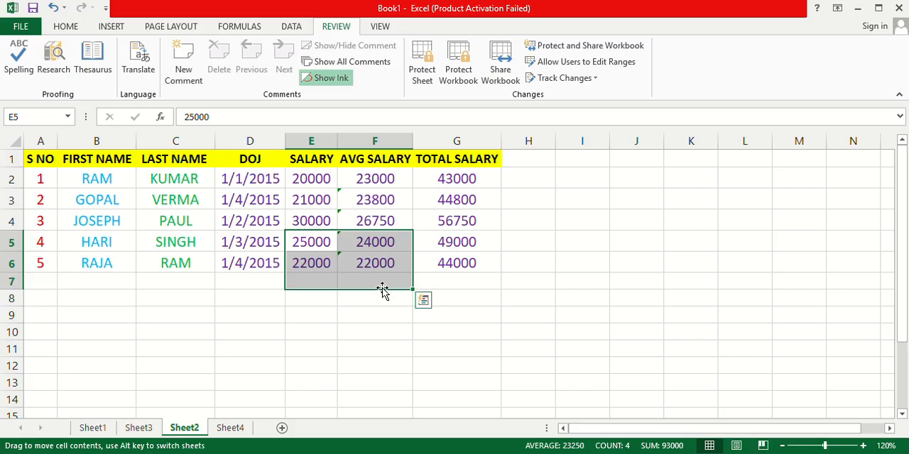
left_click(481, 296)
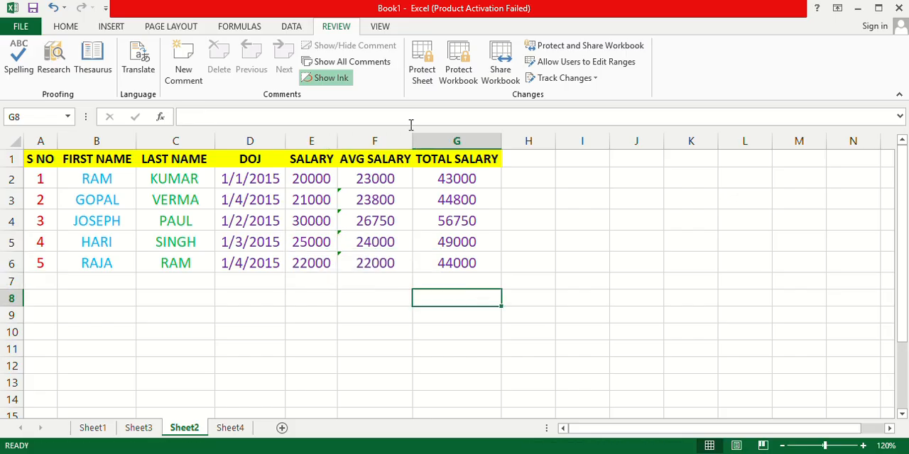
left_click(380, 26)
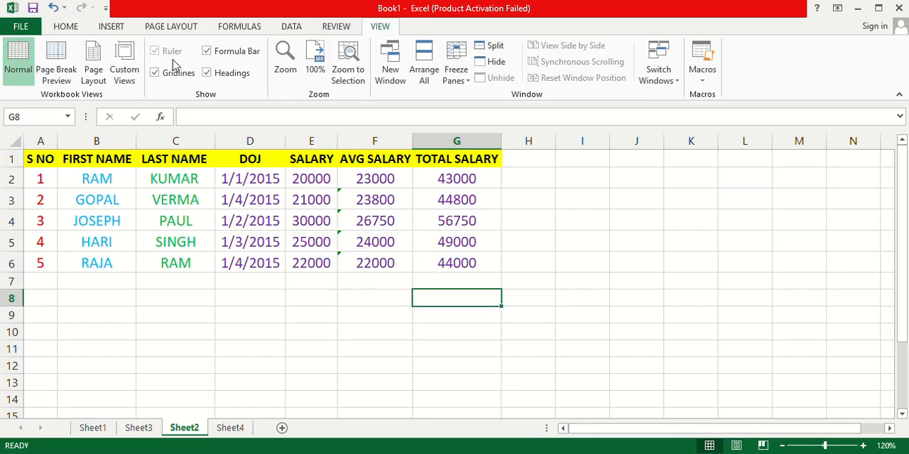
left_click(405, 338)
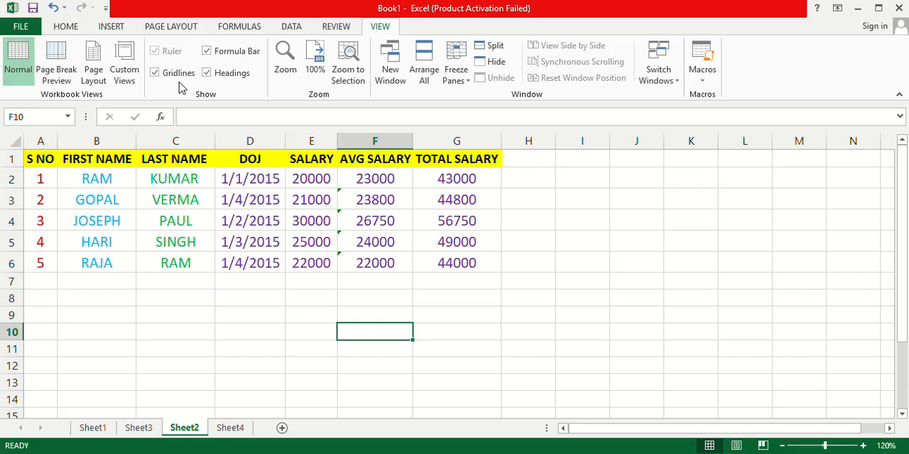
left_click(115, 27)
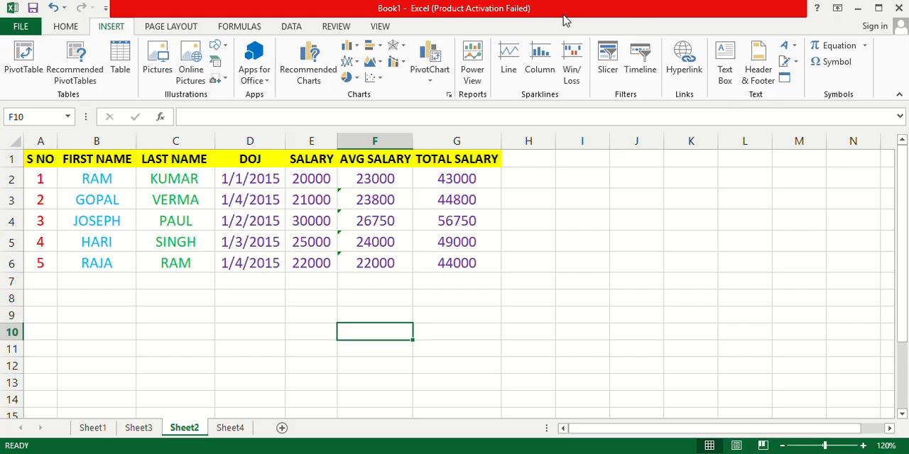
left_click(289, 28)
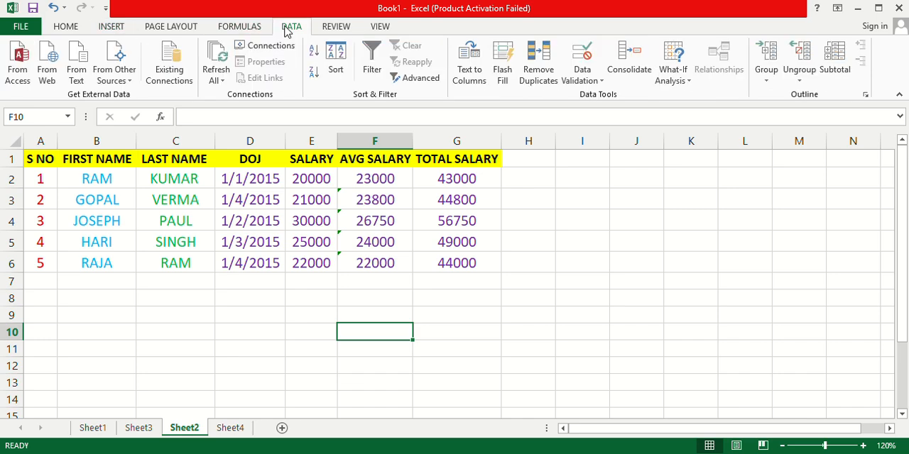